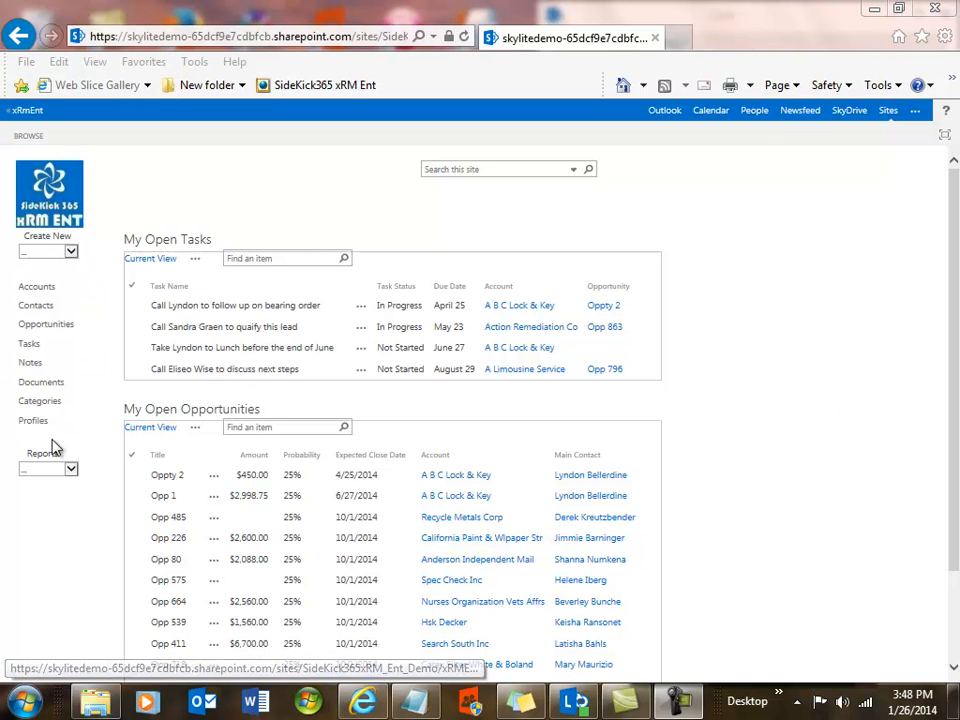
Open the Pipeline report and show it for the year 2014.
click(72, 468)
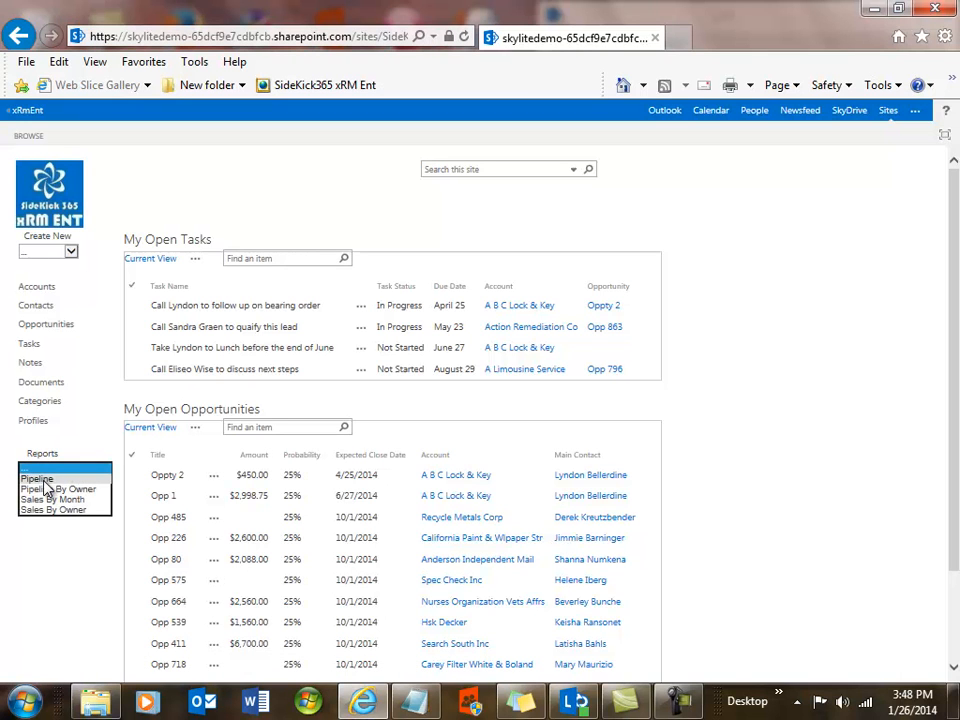
click(44, 482)
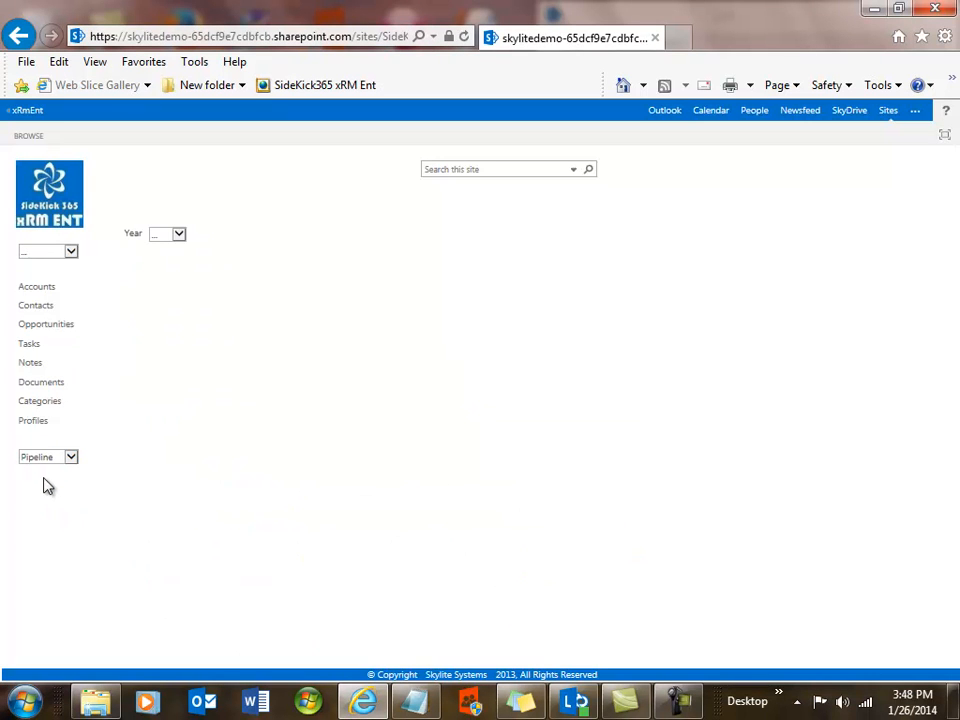
click(177, 236)
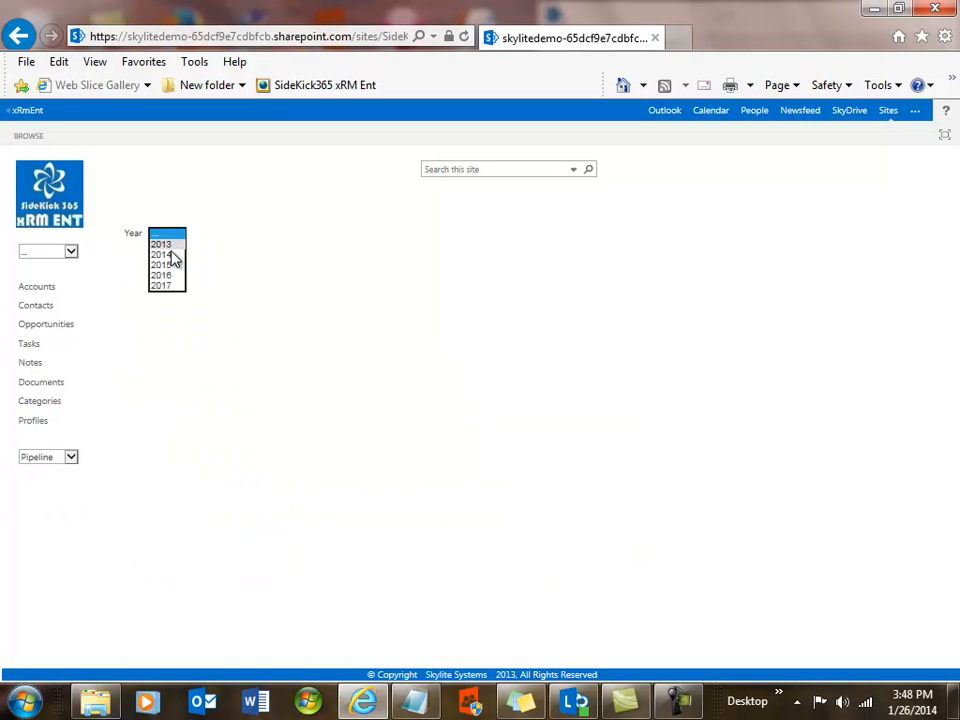
click(171, 255)
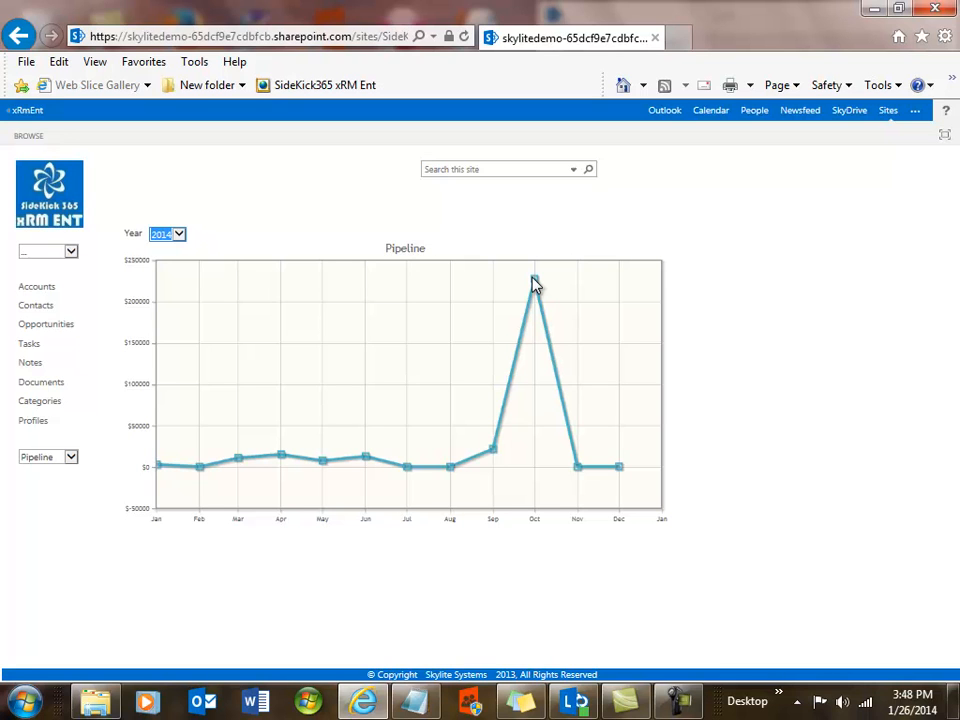
Switch the report to Pipeline By Owner and show it for 2014.
click(180, 237)
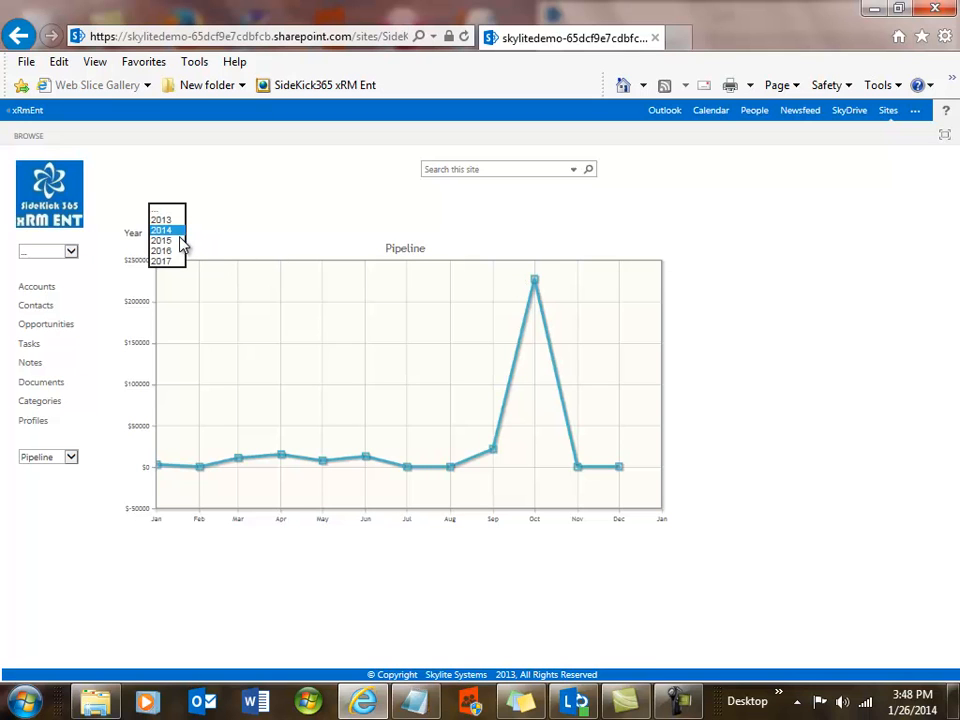
click(68, 457)
click(68, 466)
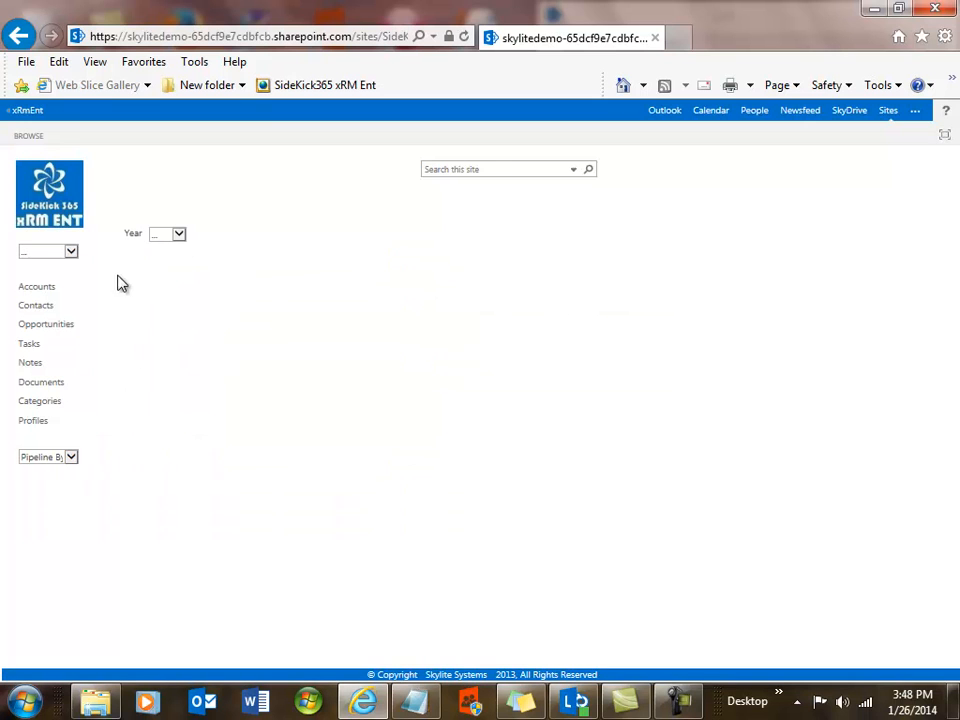
click(177, 240)
click(168, 258)
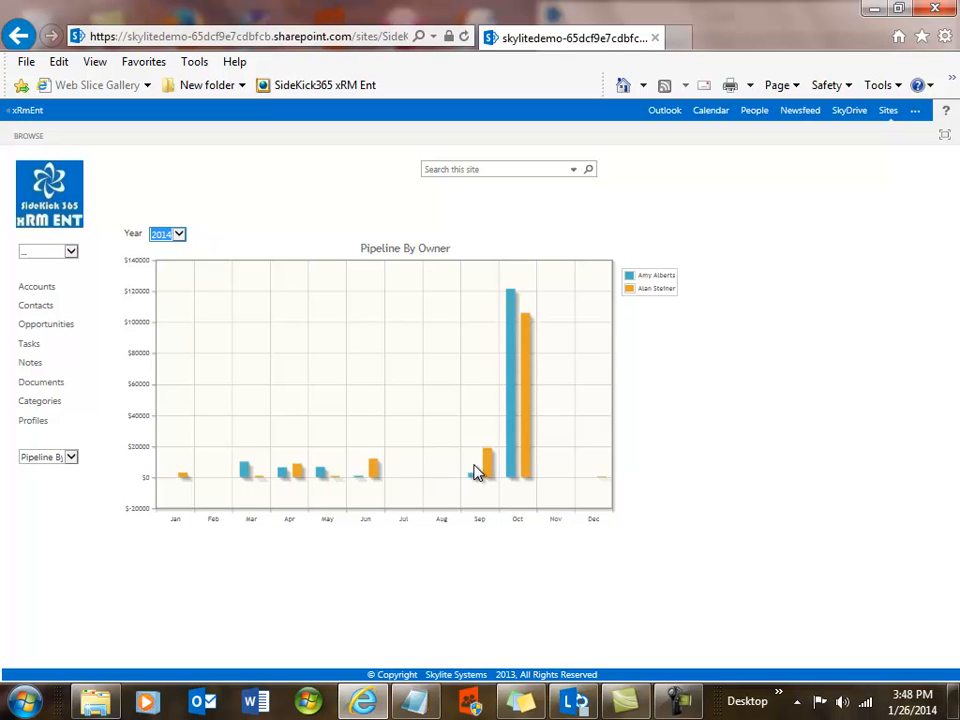
Switch the report to Sales By Month and show it for 2014.
click(71, 457)
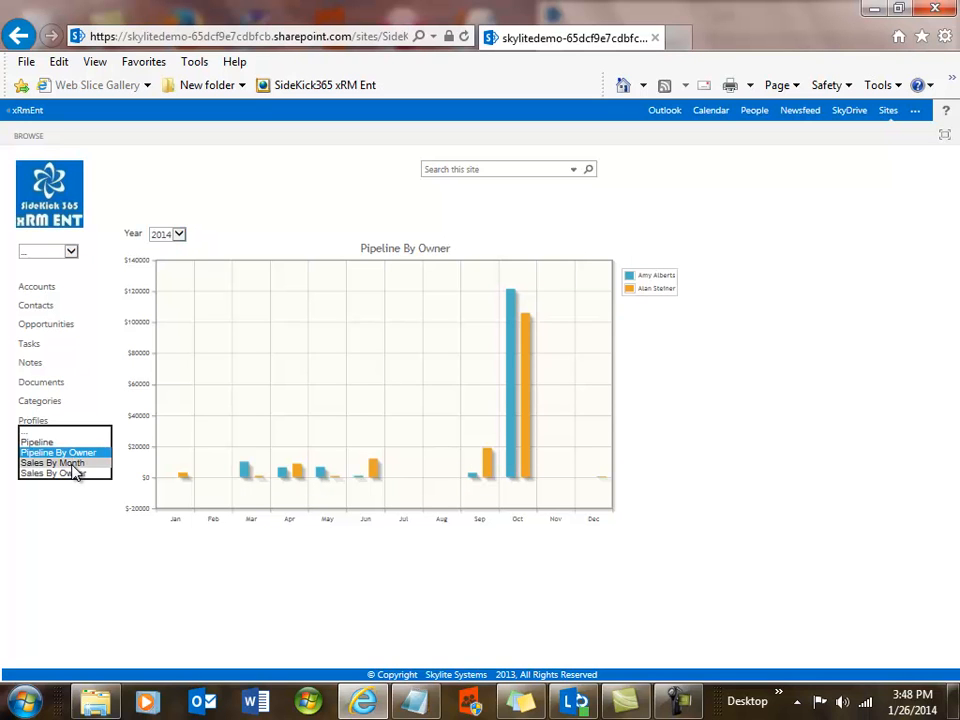
click(72, 465)
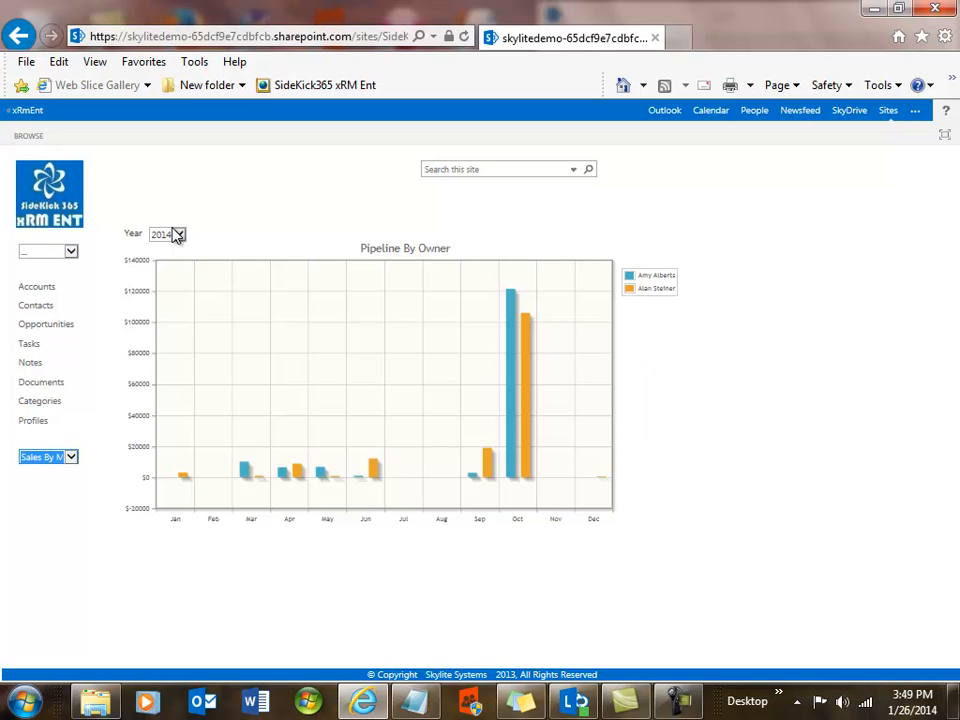
click(177, 235)
click(177, 256)
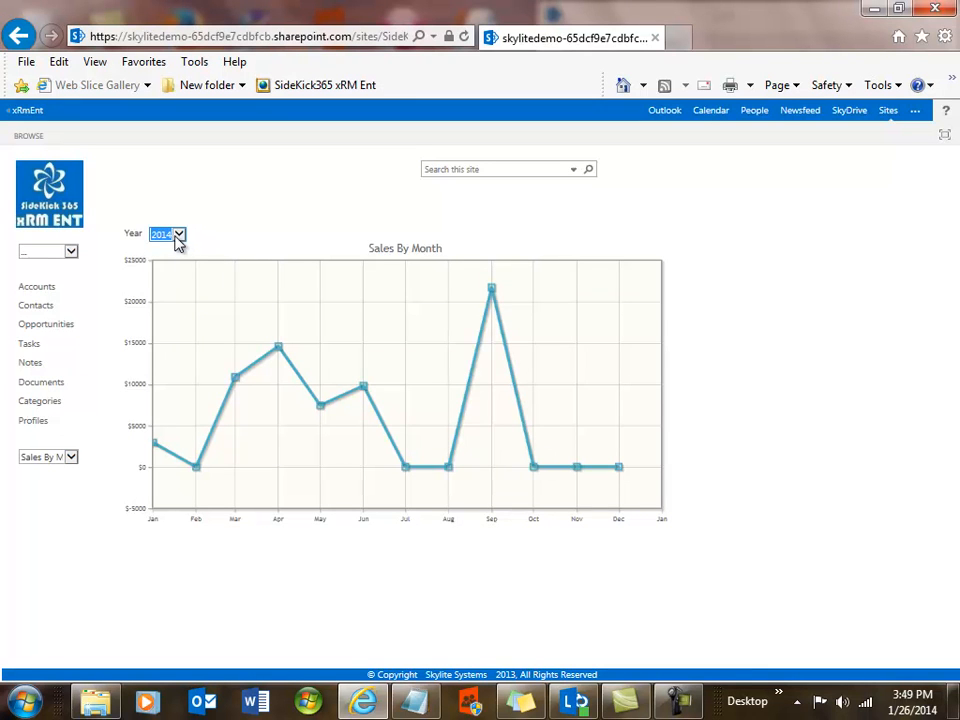
Switch the report to Sales By Owner and show it for 2014.
click(71, 457)
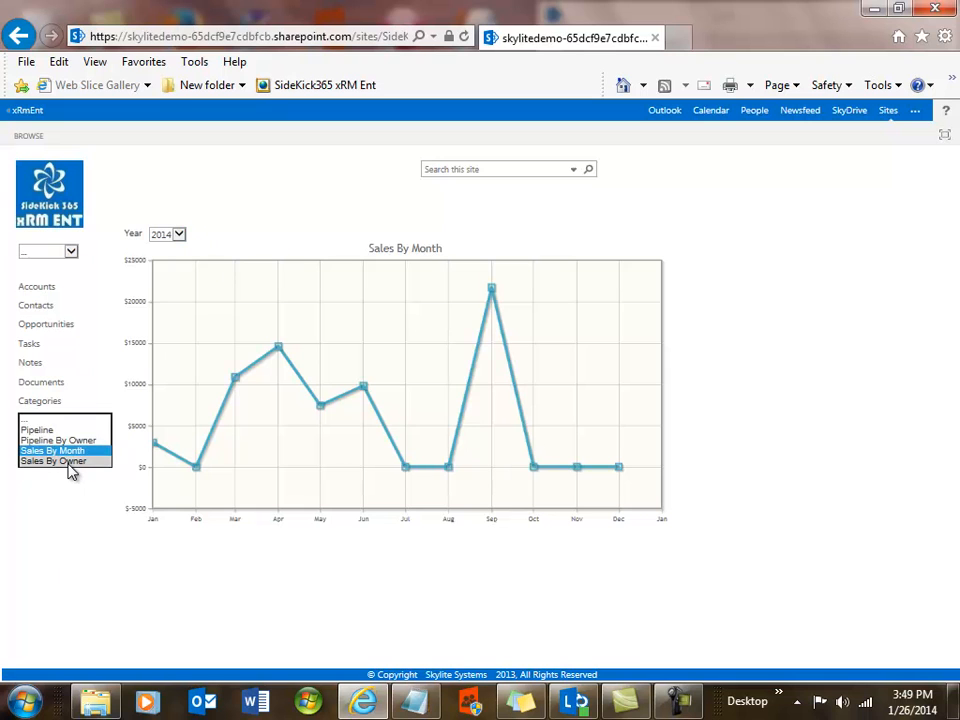
click(70, 464)
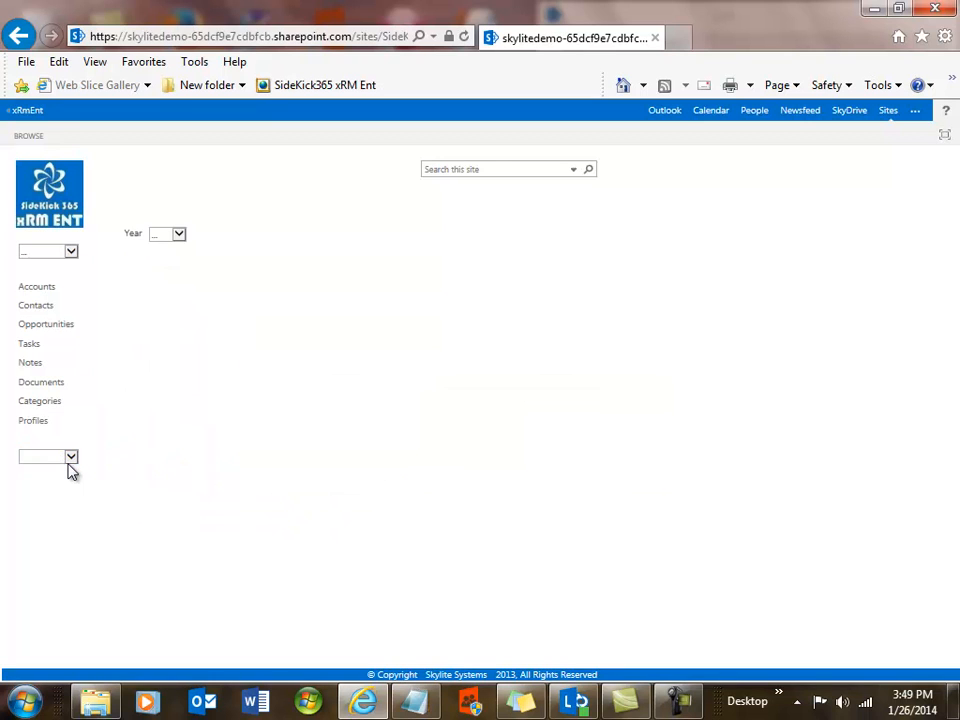
click(179, 234)
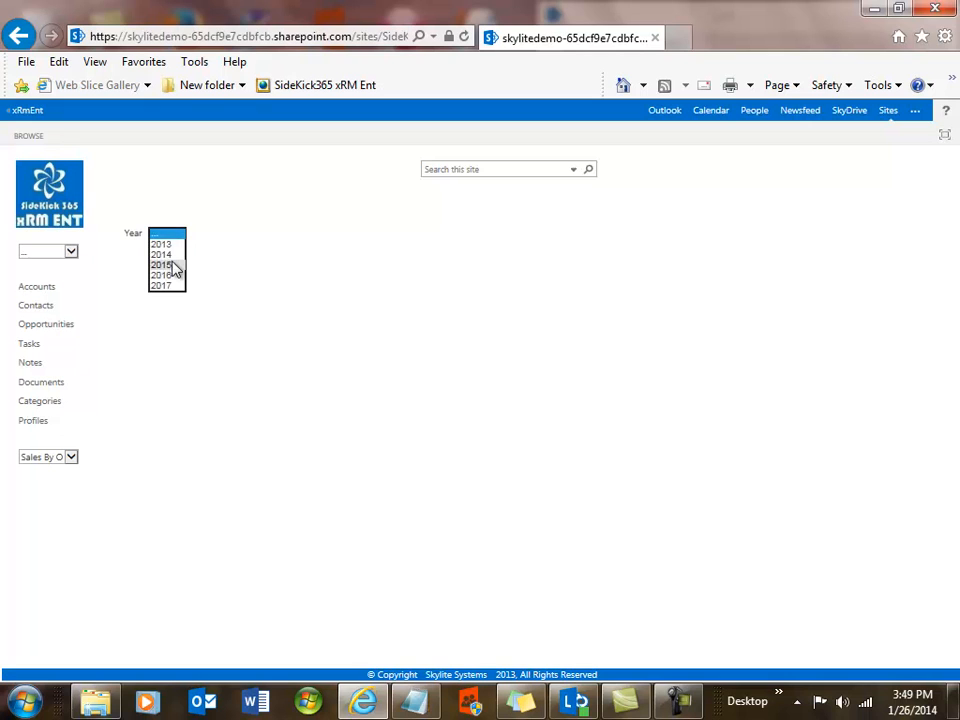
click(175, 259)
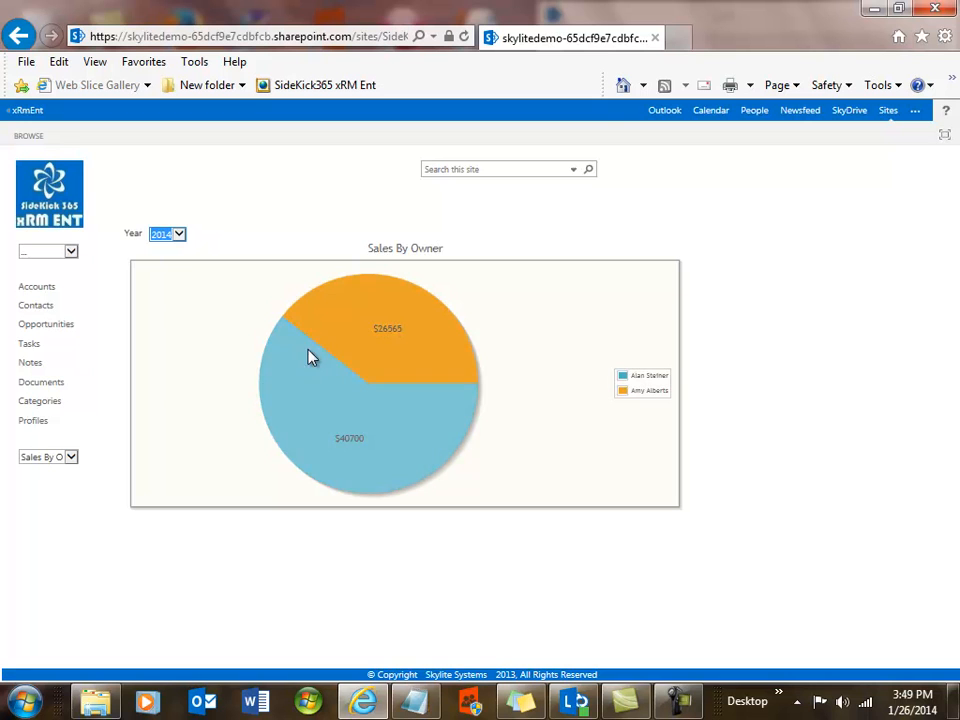
Return to the Pipeline report and show it for 2014.
click(70, 457)
click(55, 428)
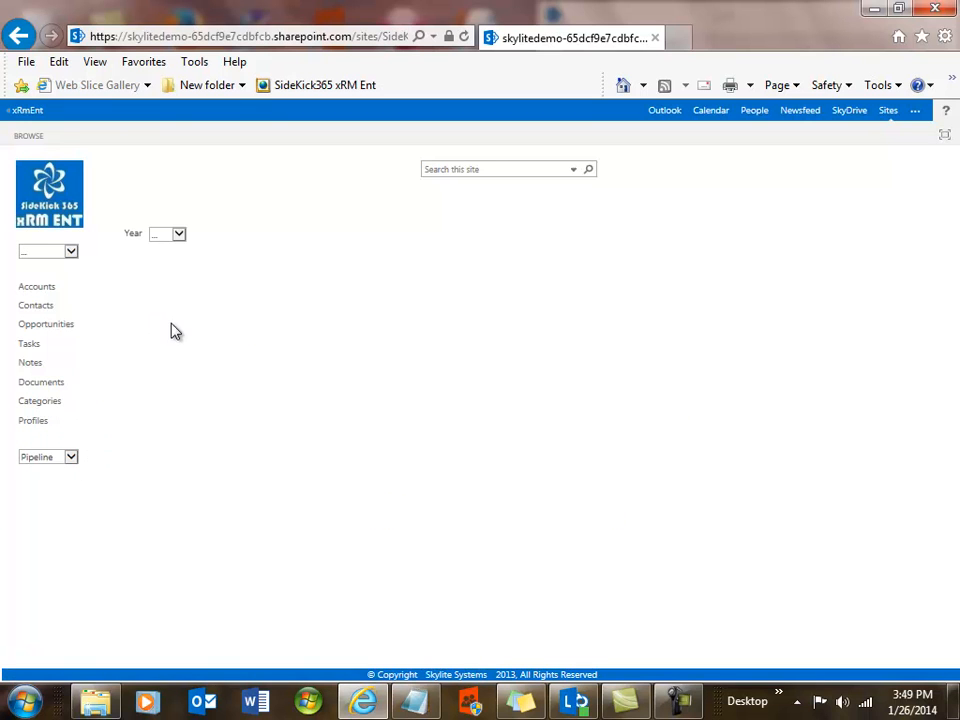
click(180, 238)
click(171, 254)
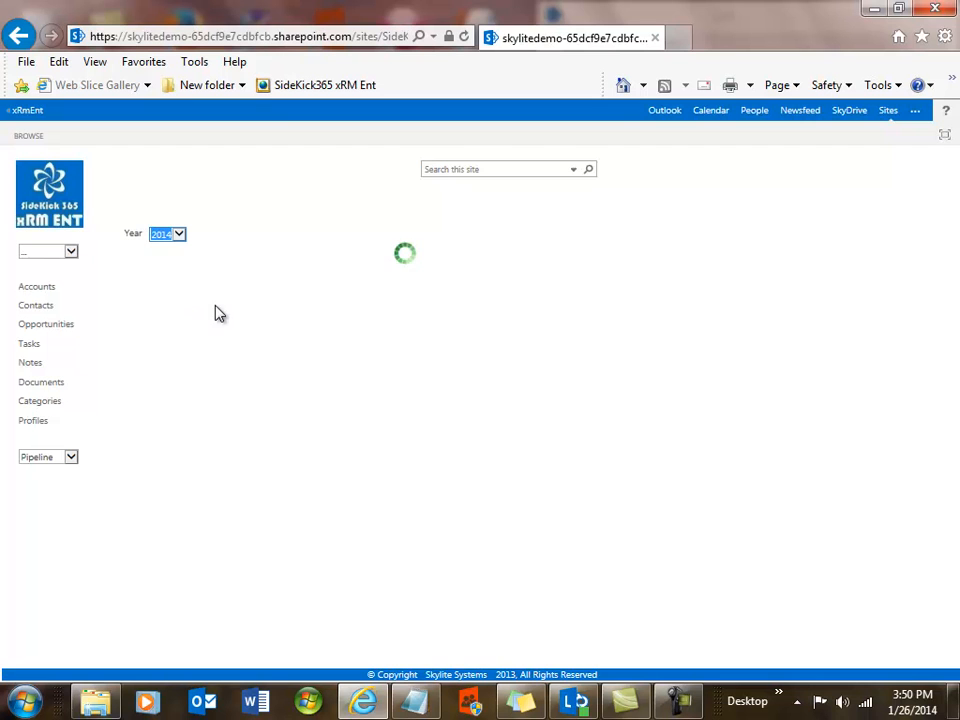
Preview the Pipeline report page for printing in landscape orientation, then close the preview.
click(26, 61)
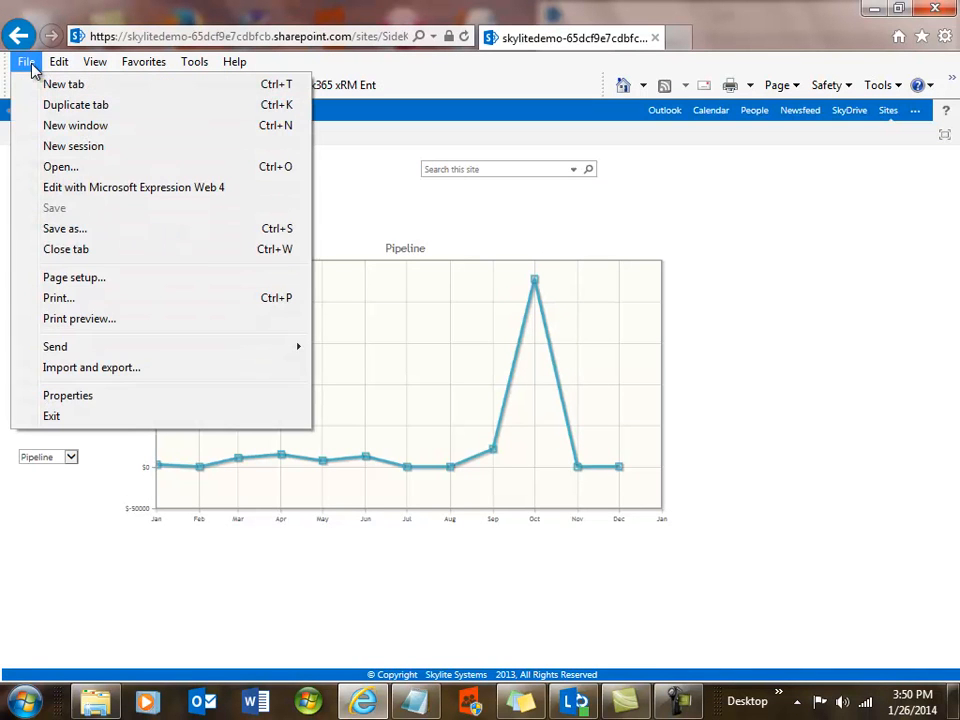
click(76, 318)
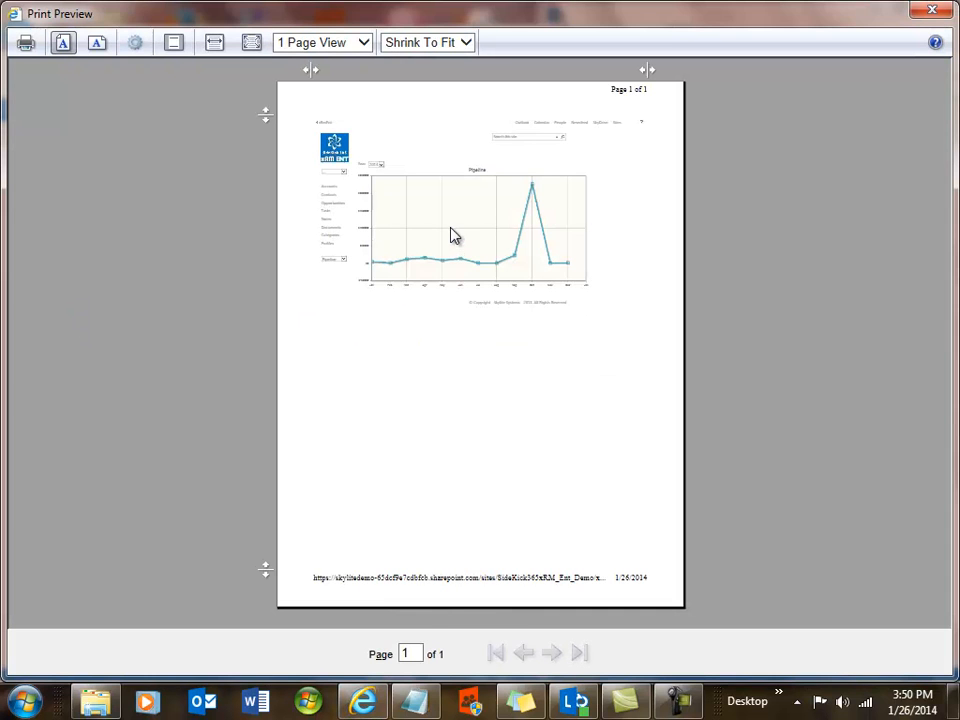
click(100, 44)
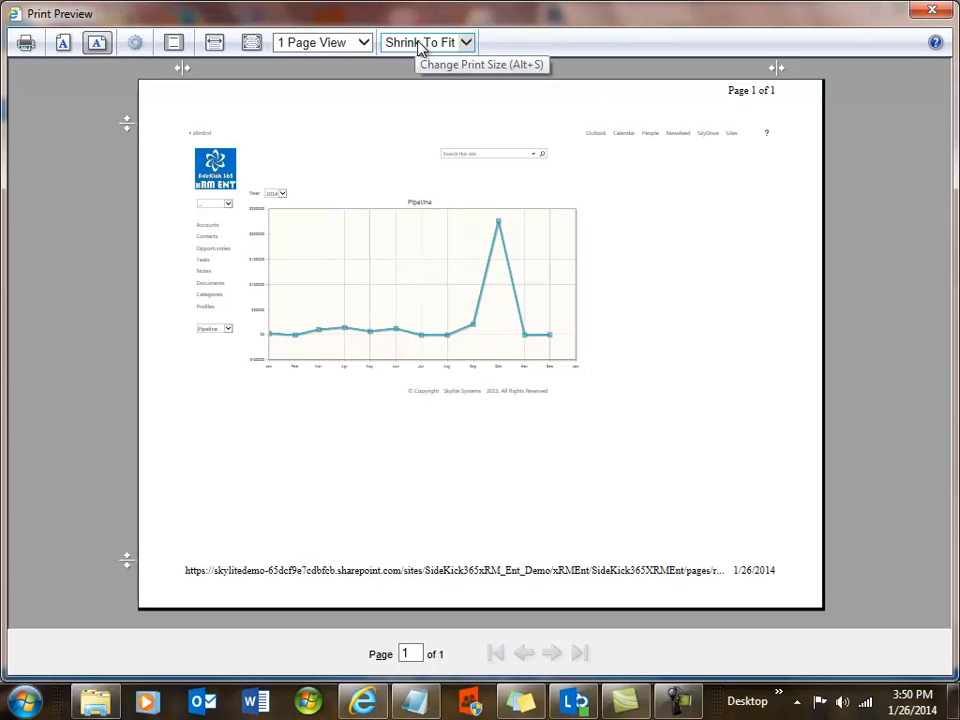
click(930, 10)
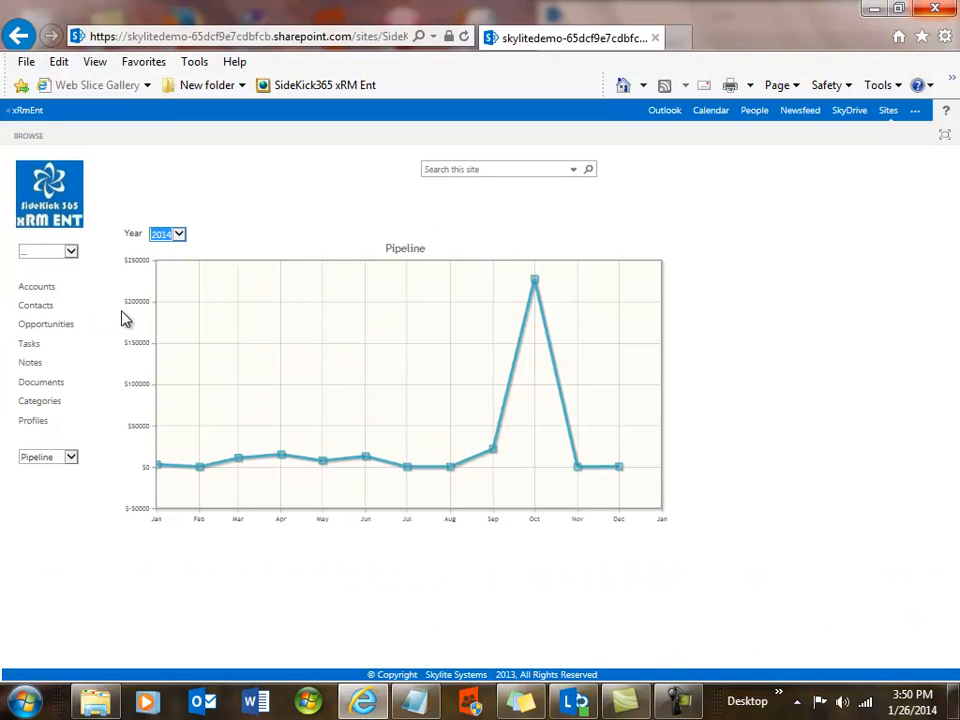
Start creating a new Standard View for the Accounts list.
click(47, 290)
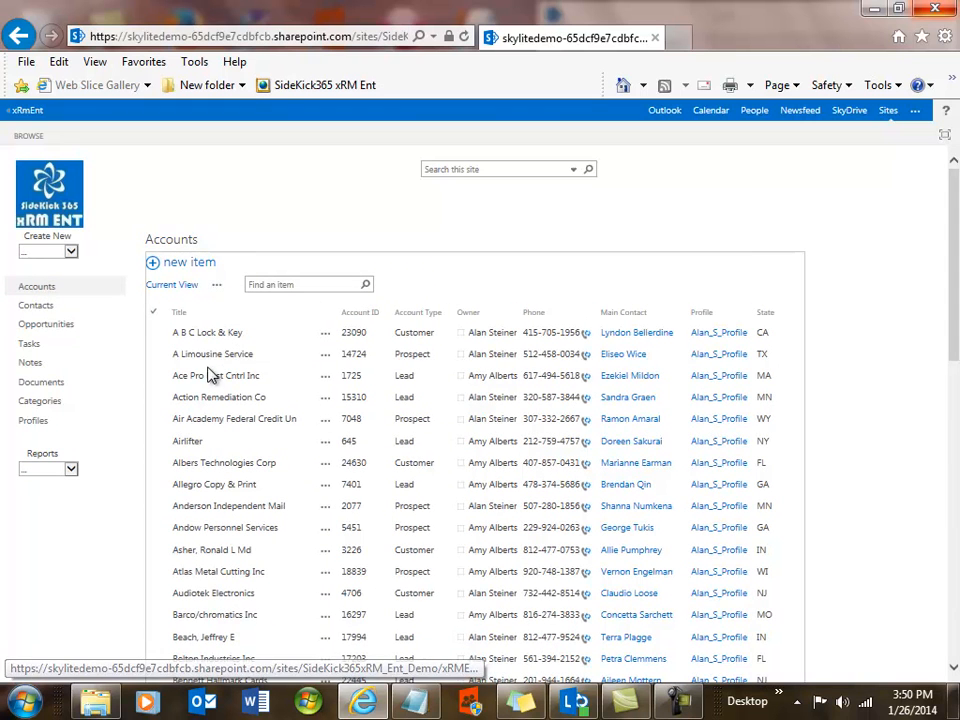
click(218, 287)
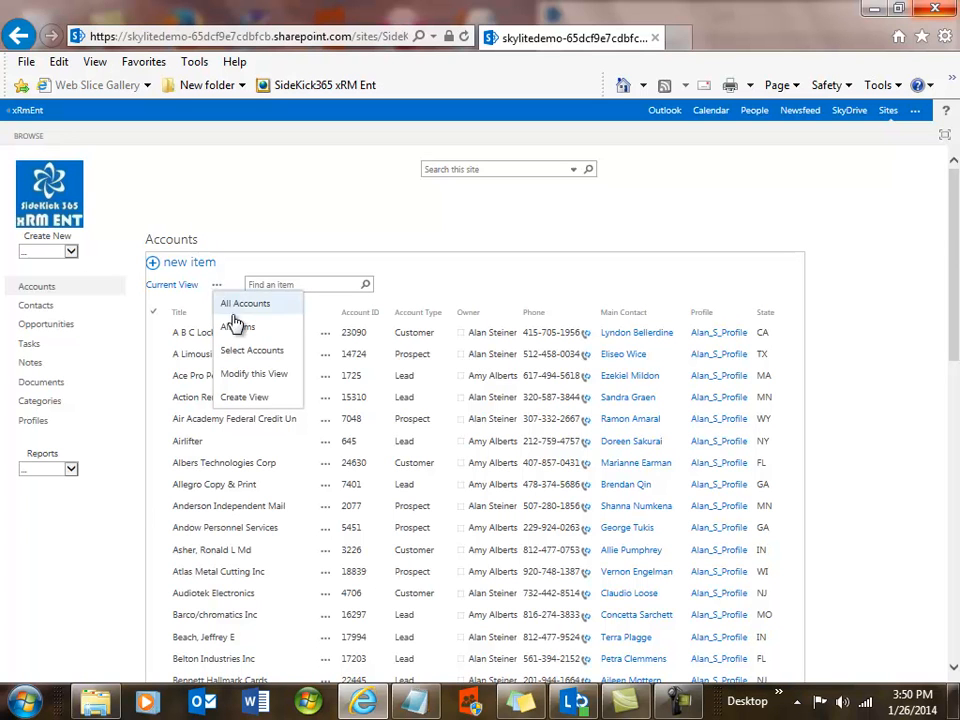
click(245, 397)
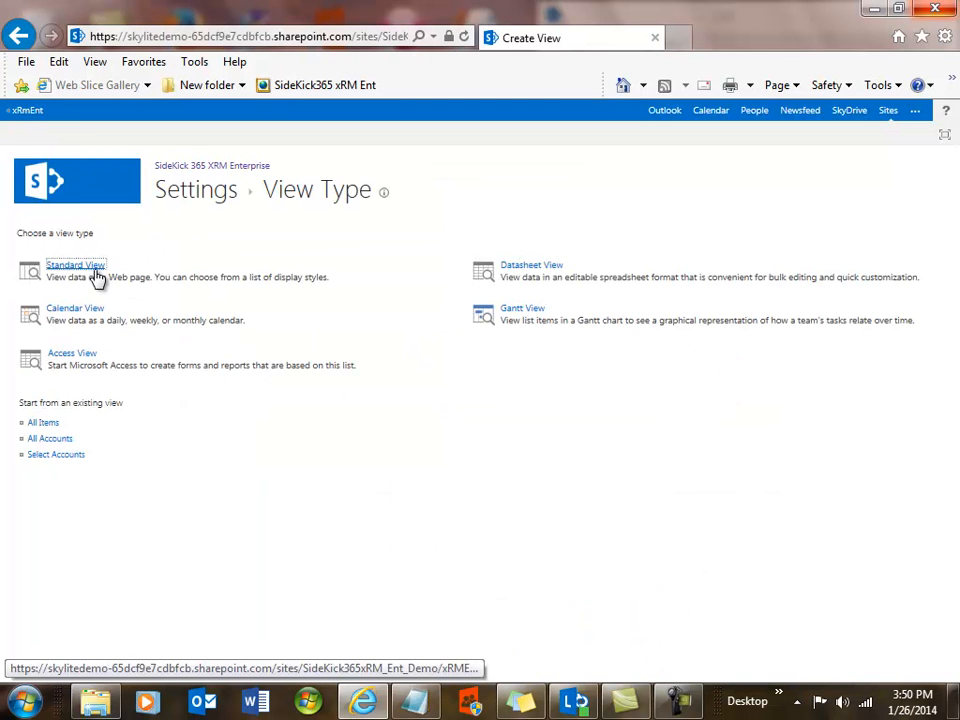
click(90, 270)
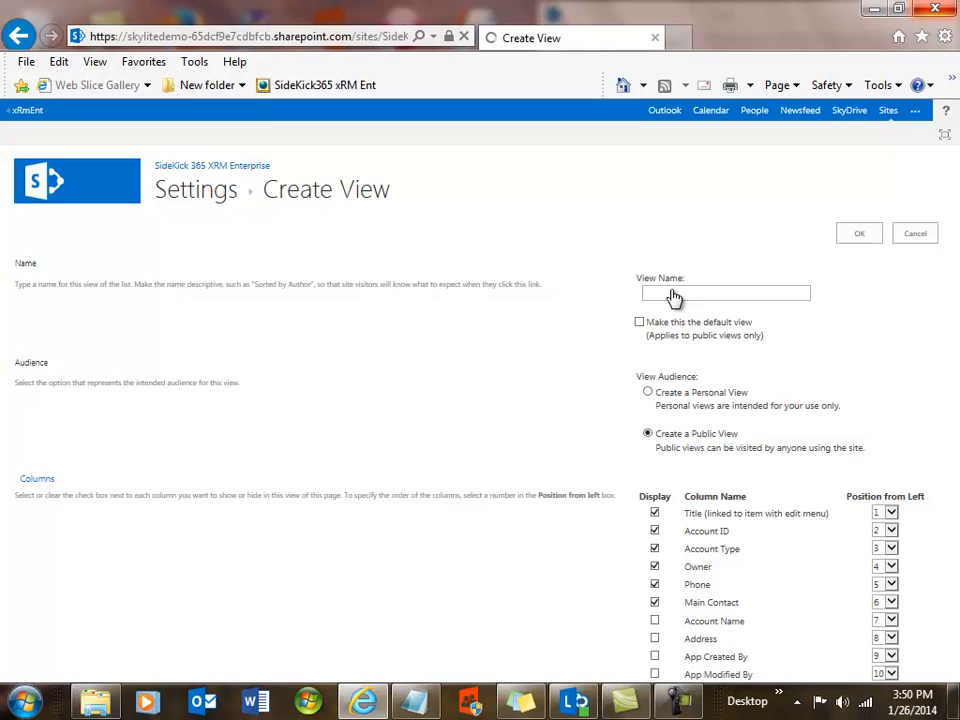
Name the new view Skylite1.
click(675, 293)
text(Skylite)
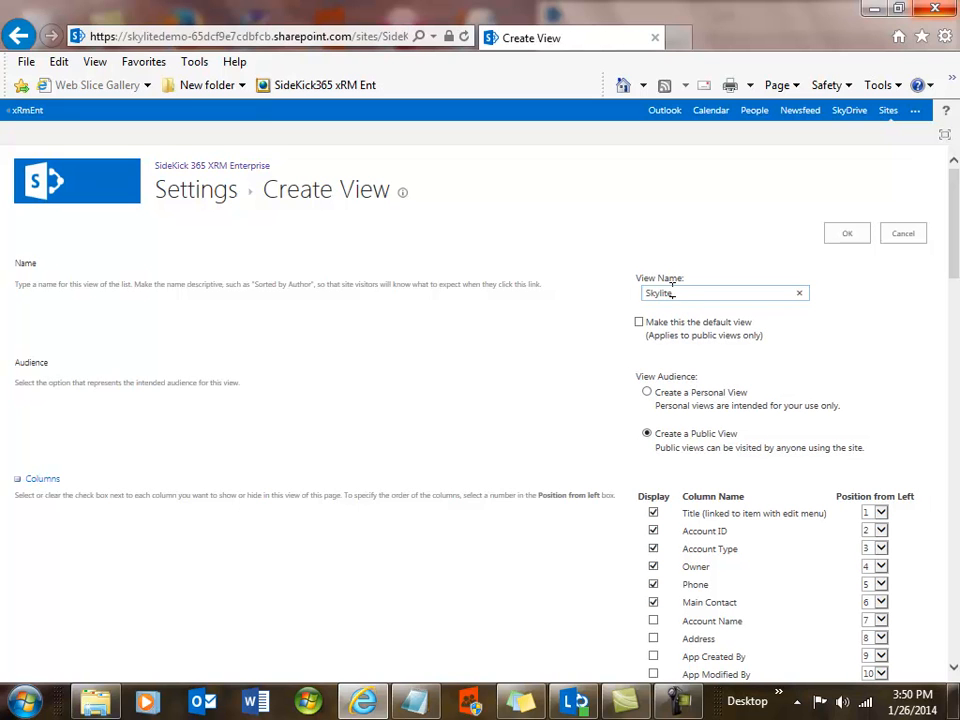
text(1)
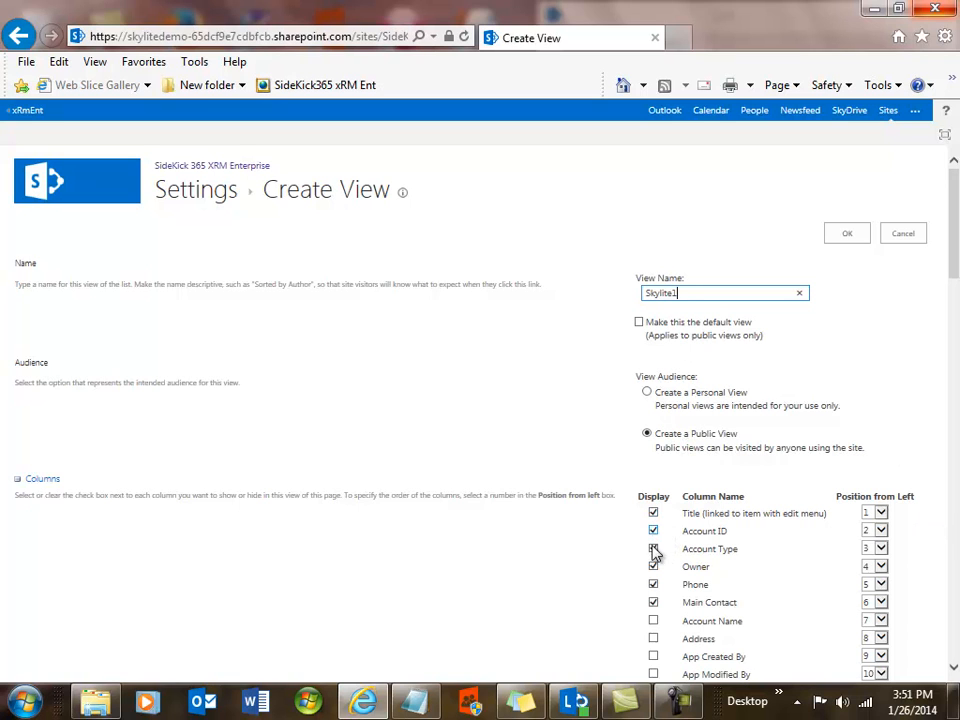
Add the City column to the view's displayed columns.
click(953, 672)
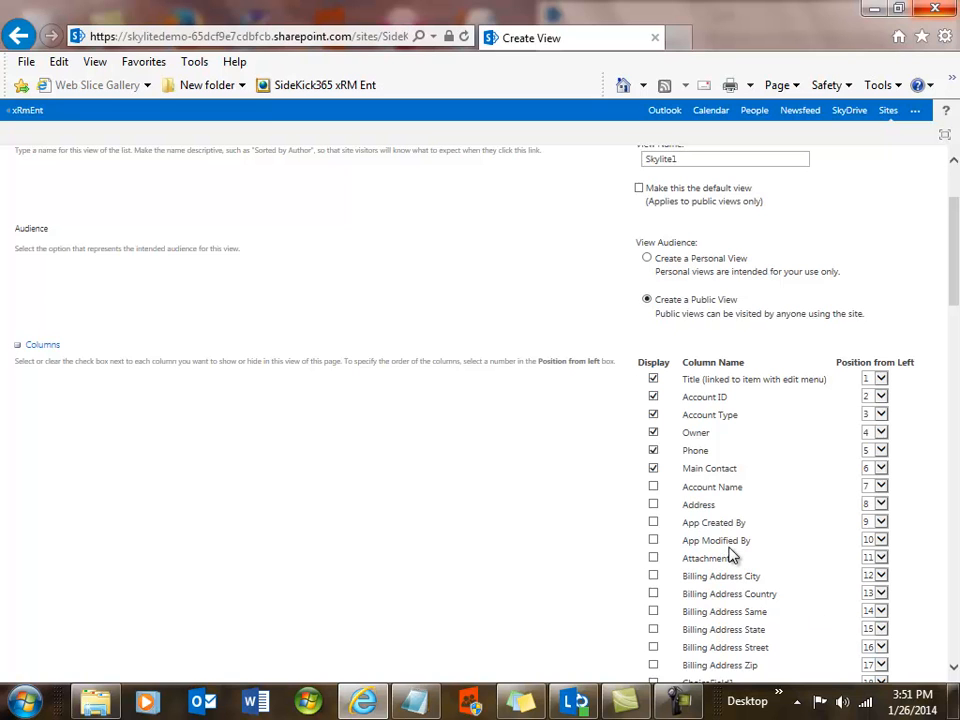
click(954, 670)
click(954, 670)
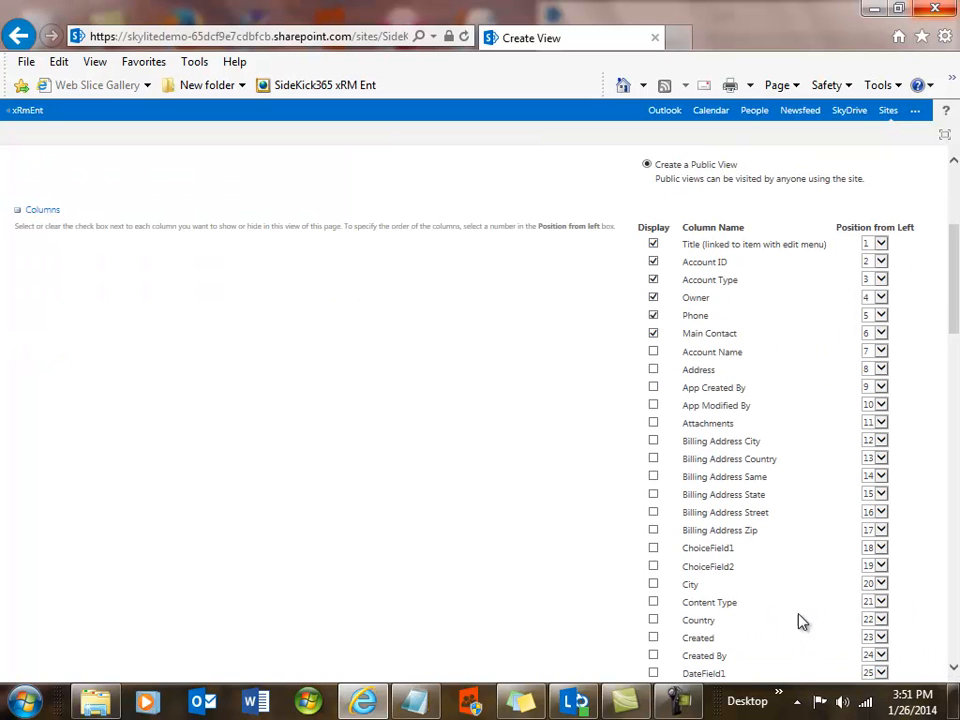
click(653, 586)
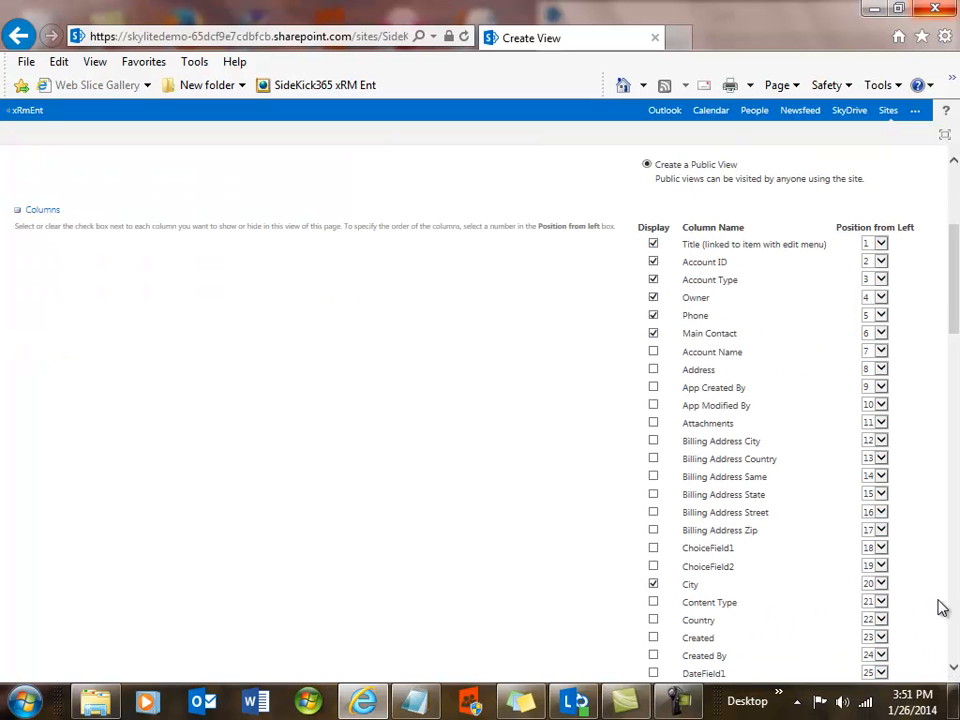
Add the State column to the view's displayed columns.
click(954, 670)
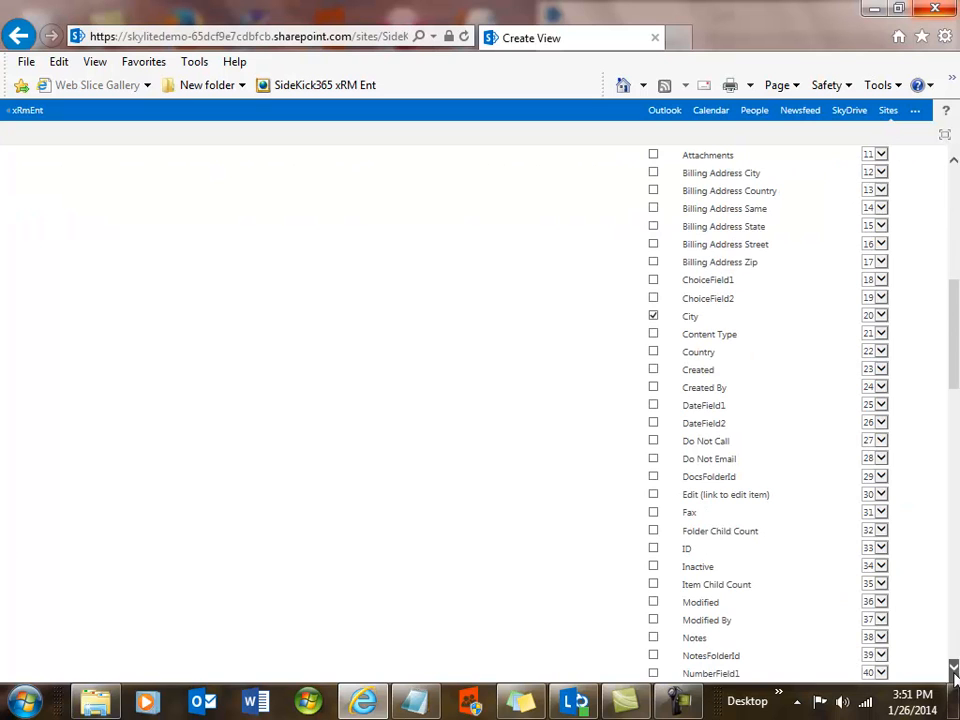
click(954, 670)
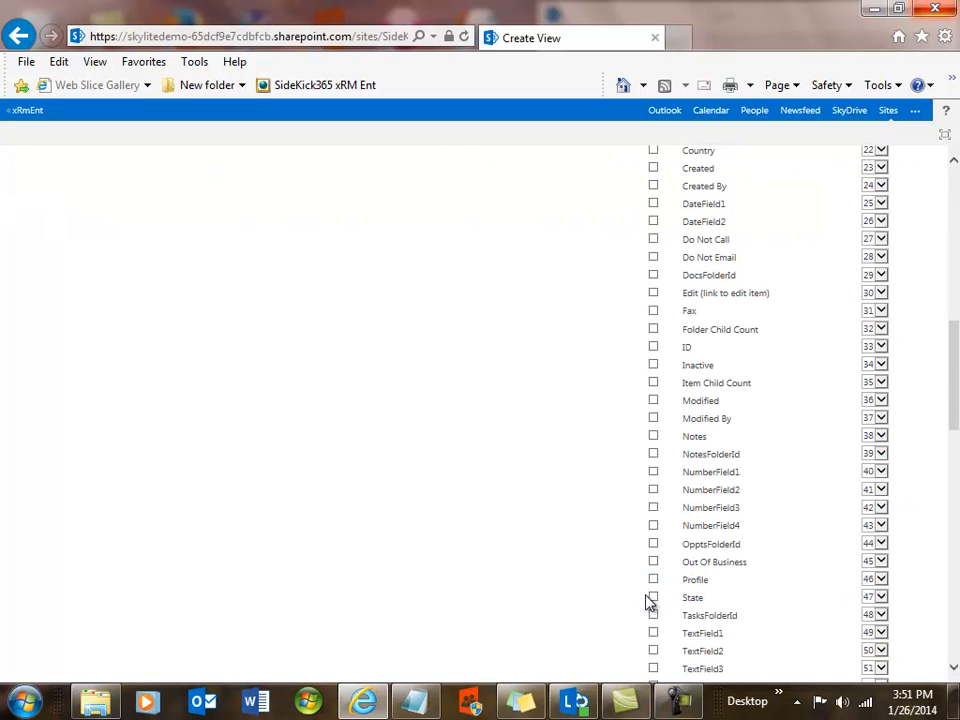
click(654, 597)
click(655, 152)
Set the view's first sort column to State.
drag(953, 401, 955, 503)
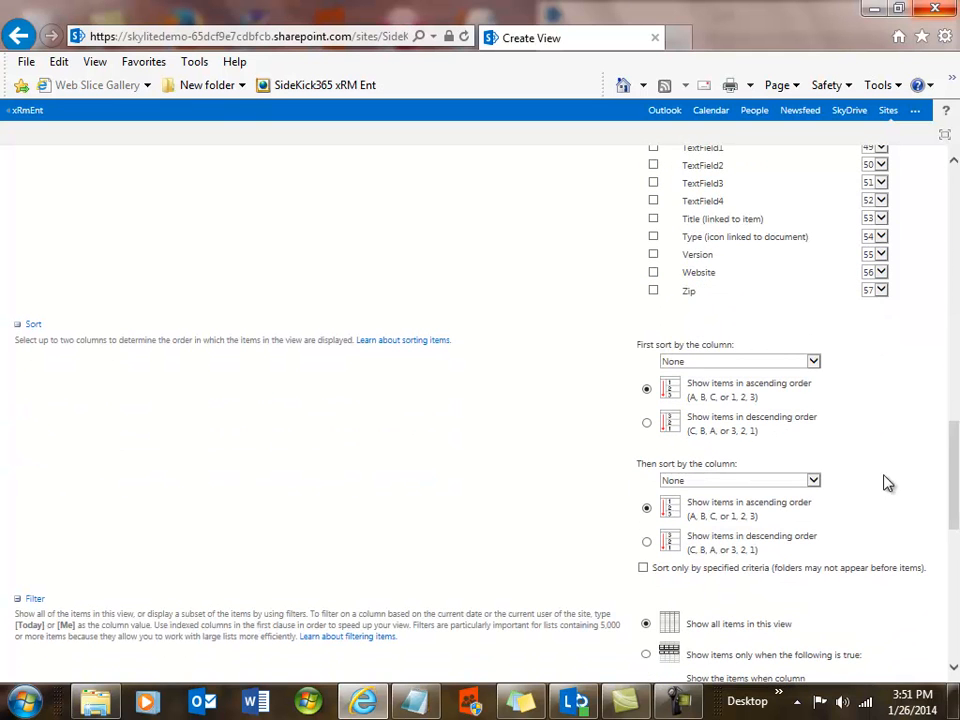
click(814, 363)
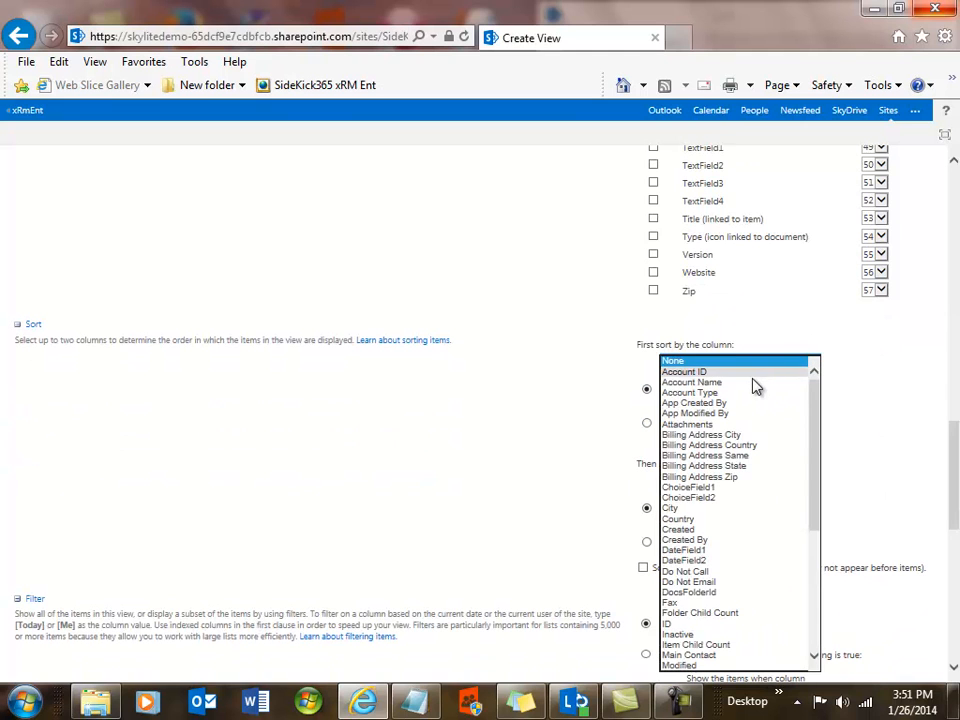
drag(814, 493, 827, 609)
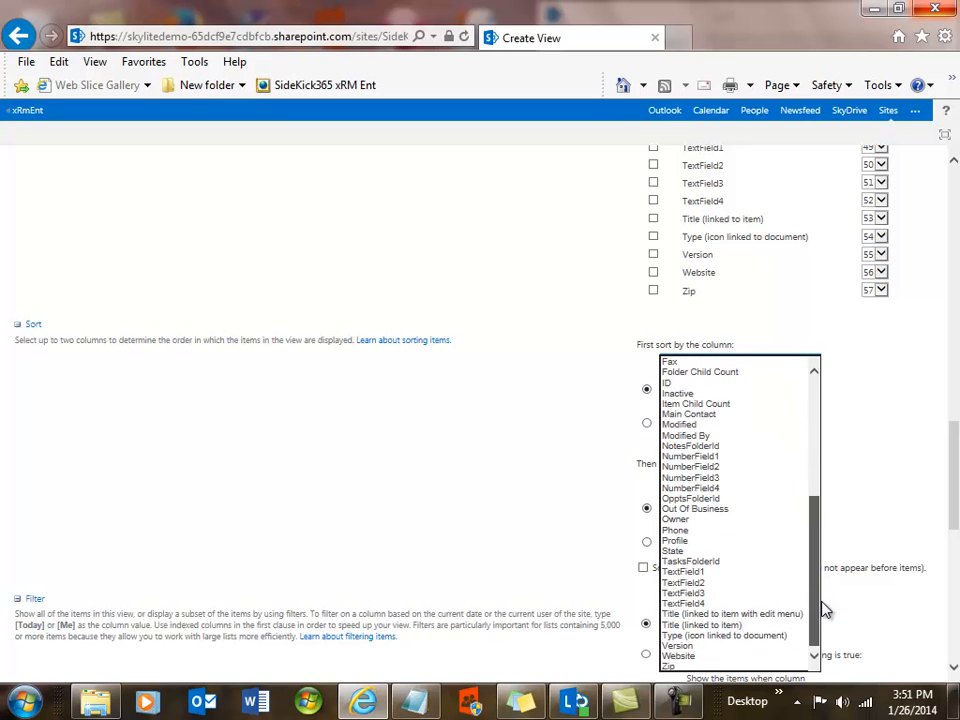
click(690, 554)
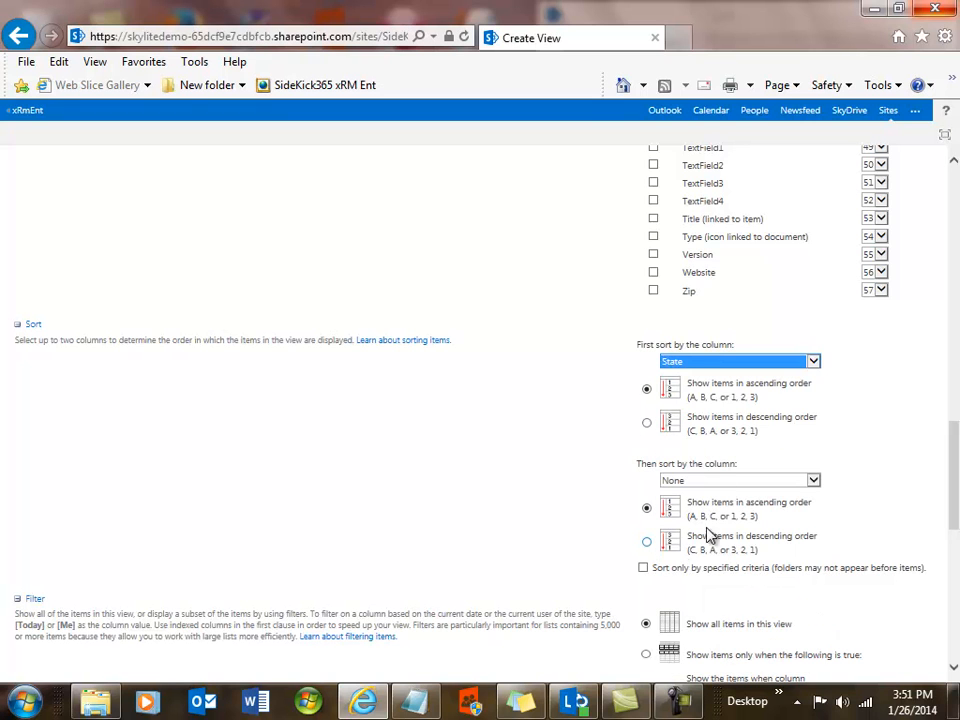
Set the view's second sort column to City.
click(812, 483)
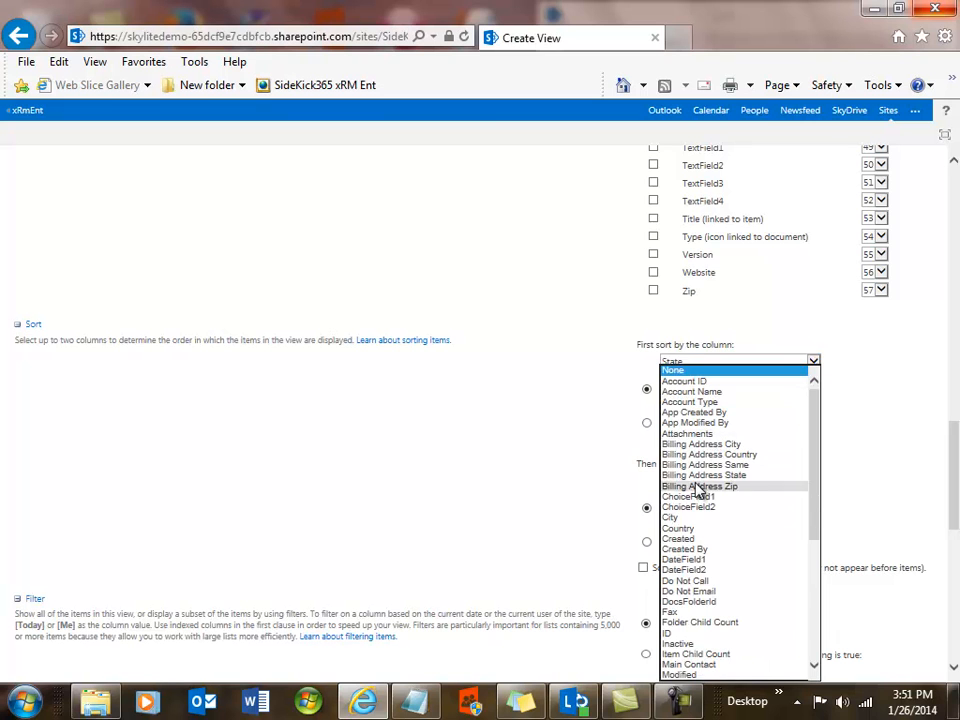
click(693, 518)
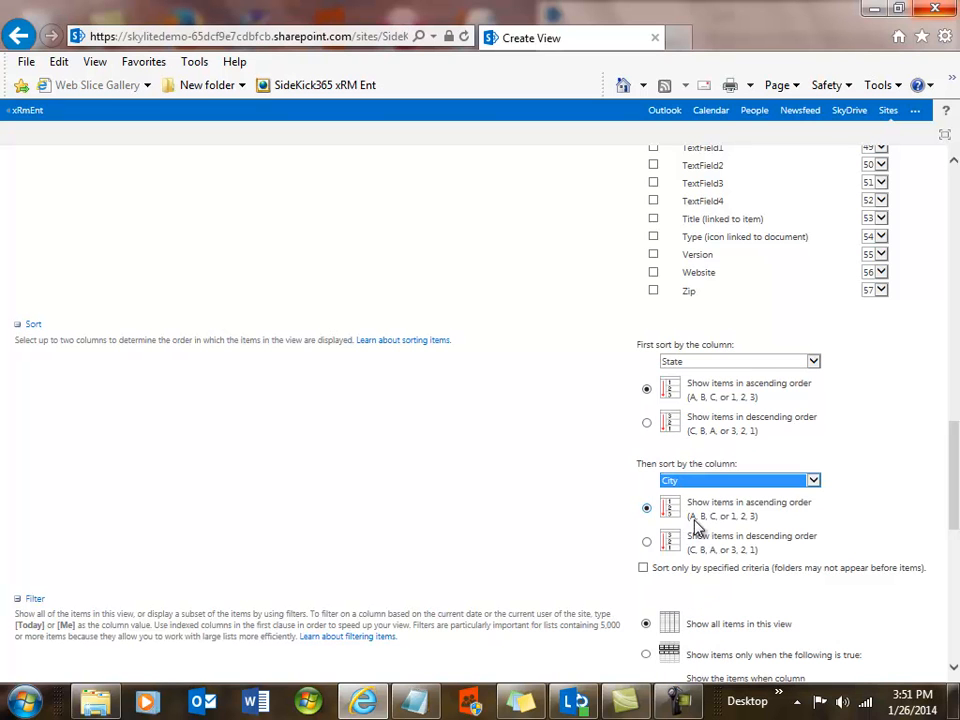
Filter the view to show only items where Country is equal to USA.
drag(954, 508, 950, 565)
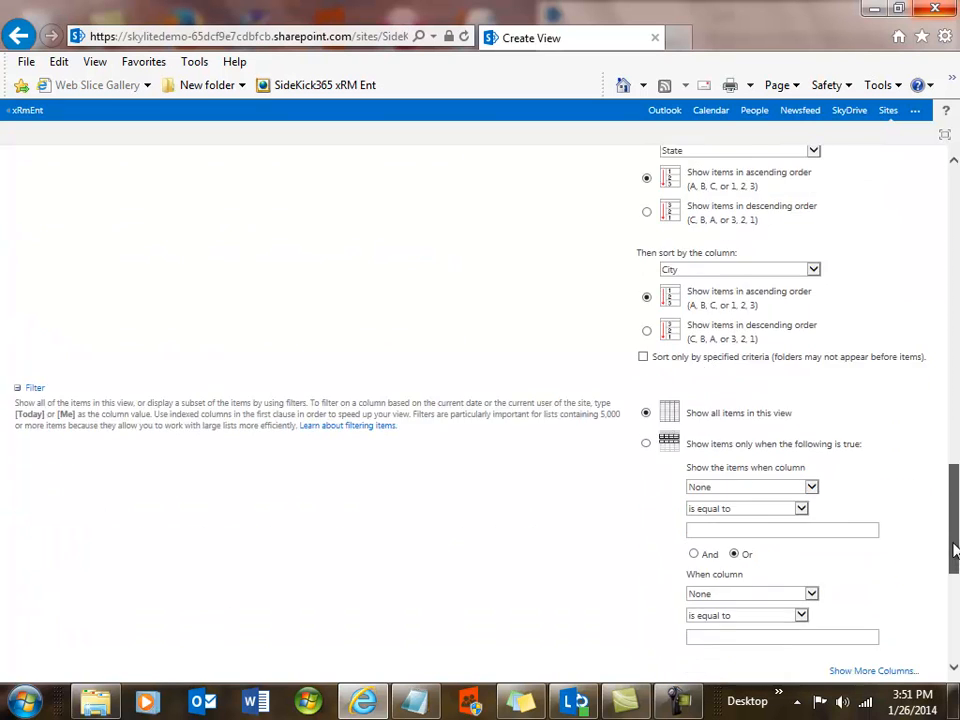
click(646, 444)
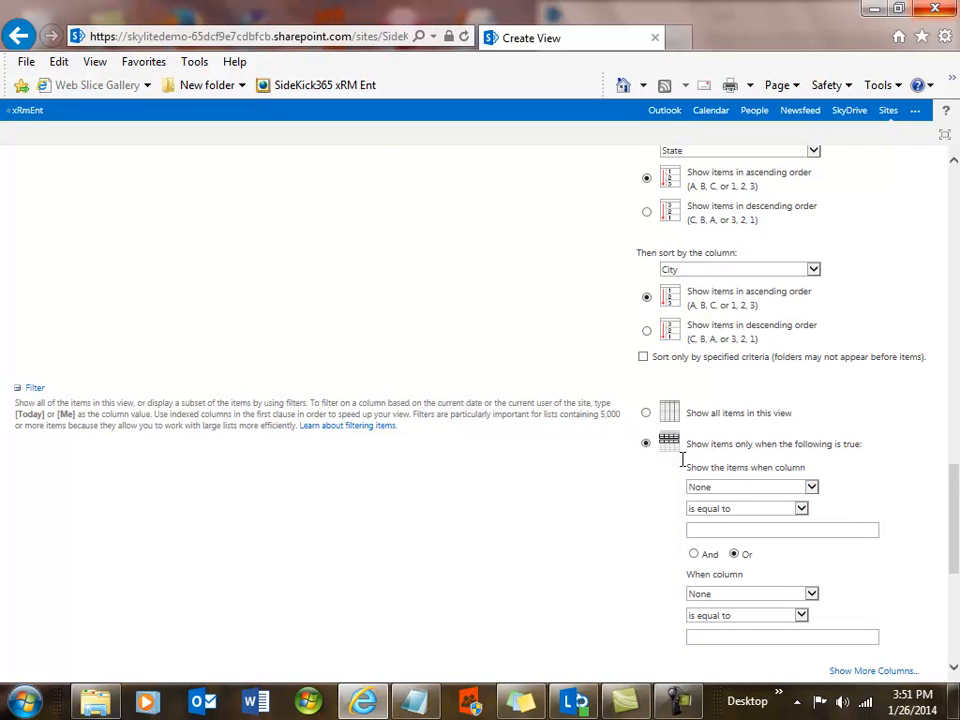
click(811, 487)
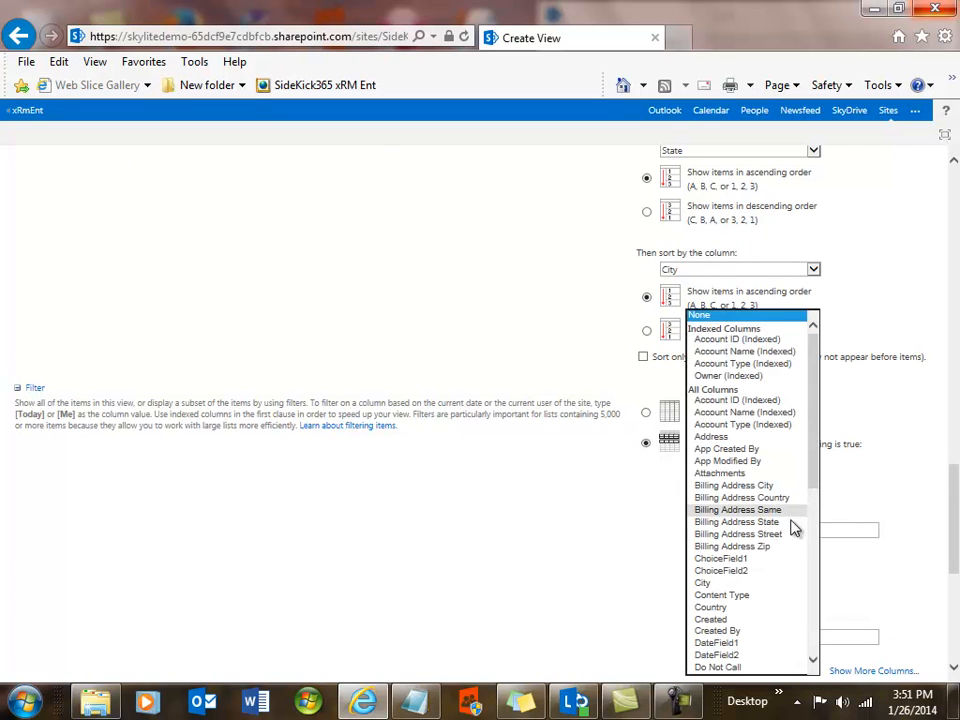
click(712, 608)
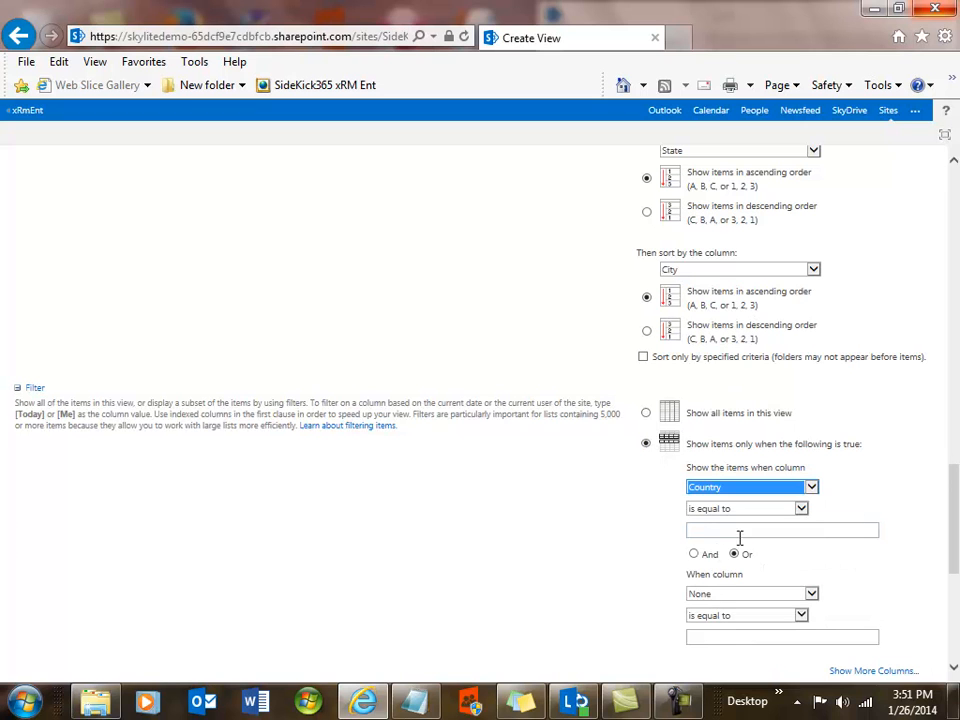
click(748, 529)
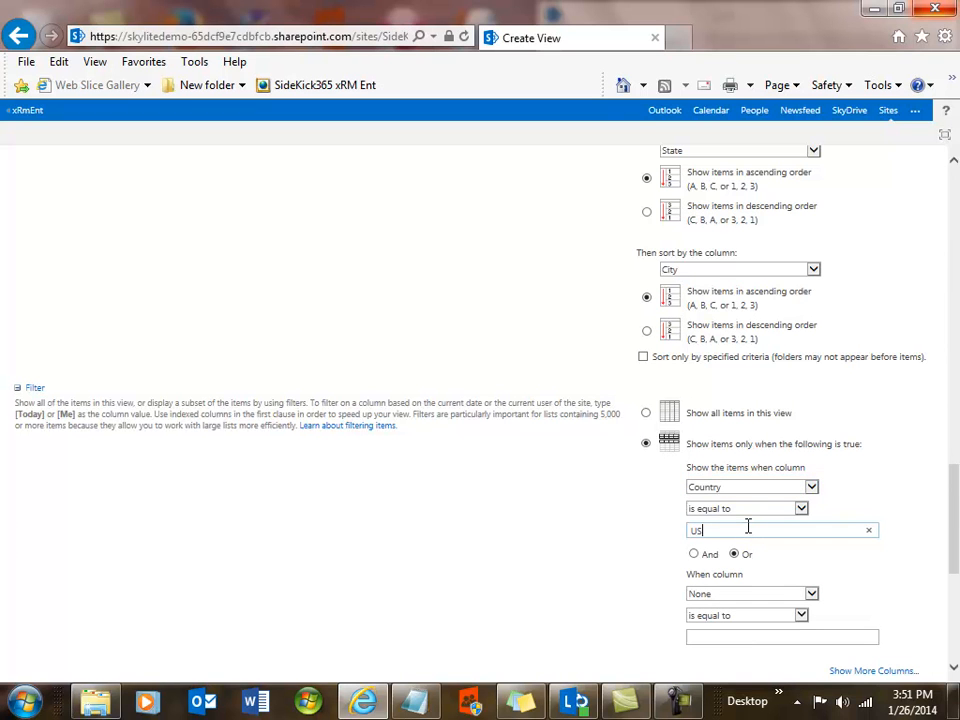
text(USA)
Group the view's items by the State column.
scroll(592, 570, down, 3)
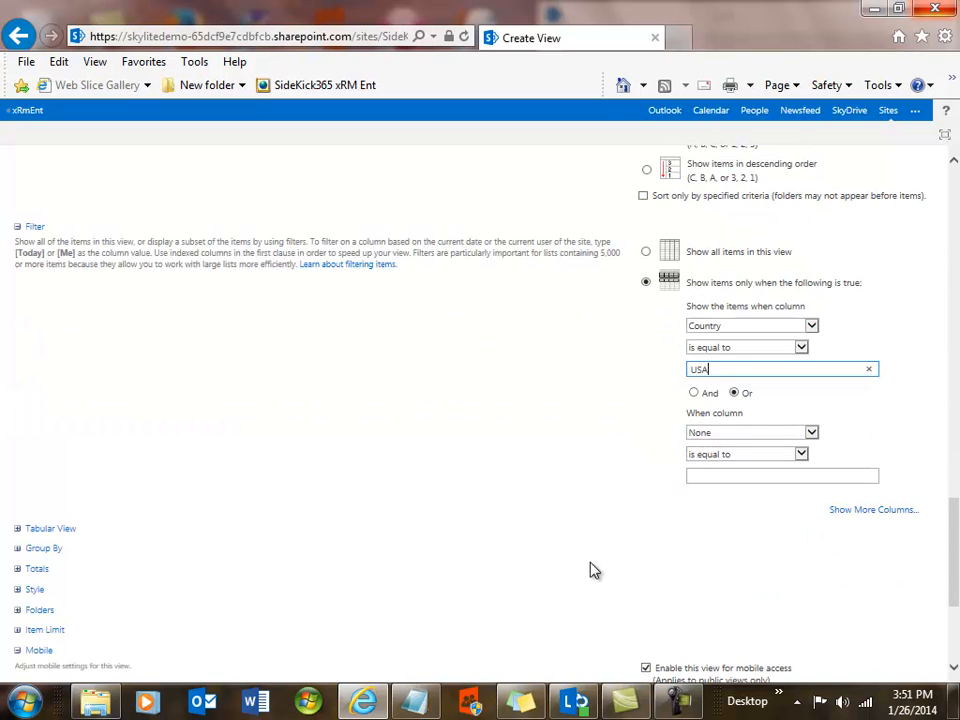
click(16, 549)
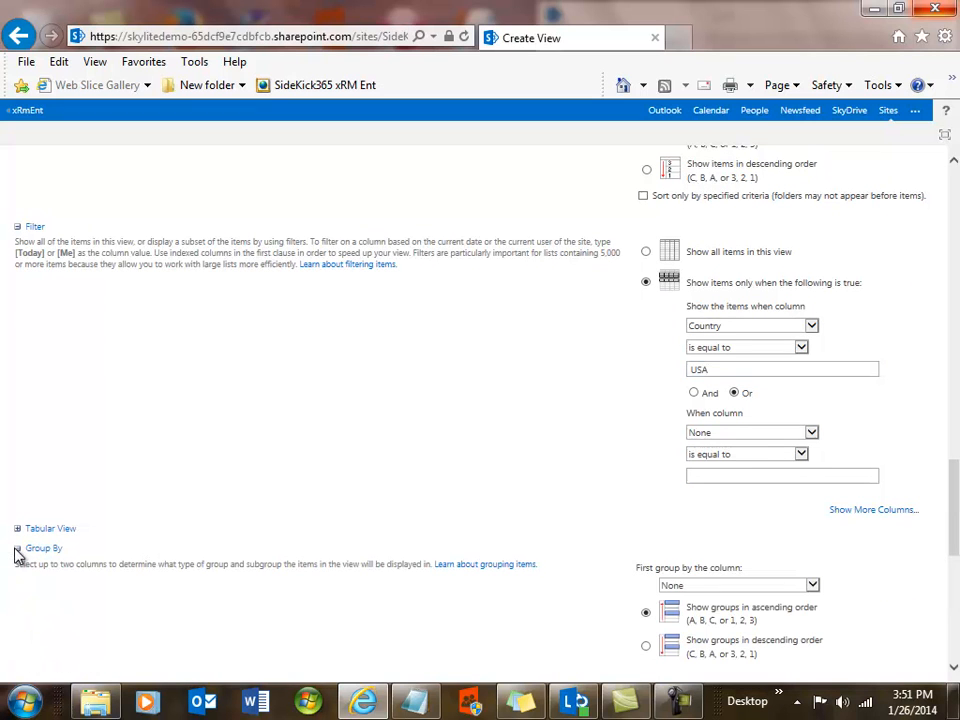
click(813, 588)
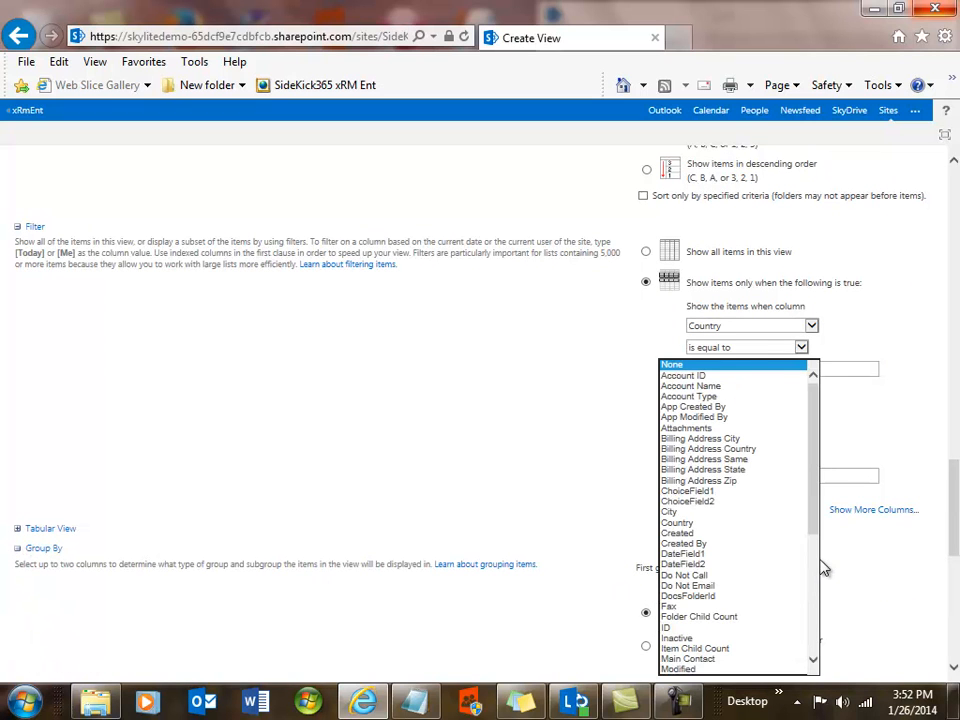
drag(814, 531, 817, 608)
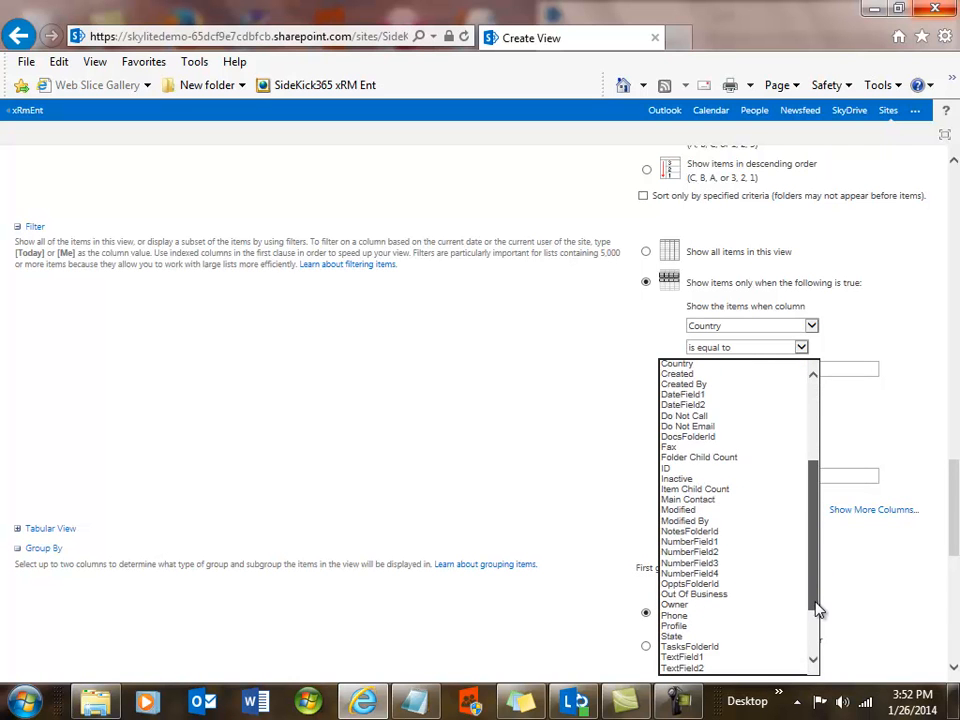
click(688, 640)
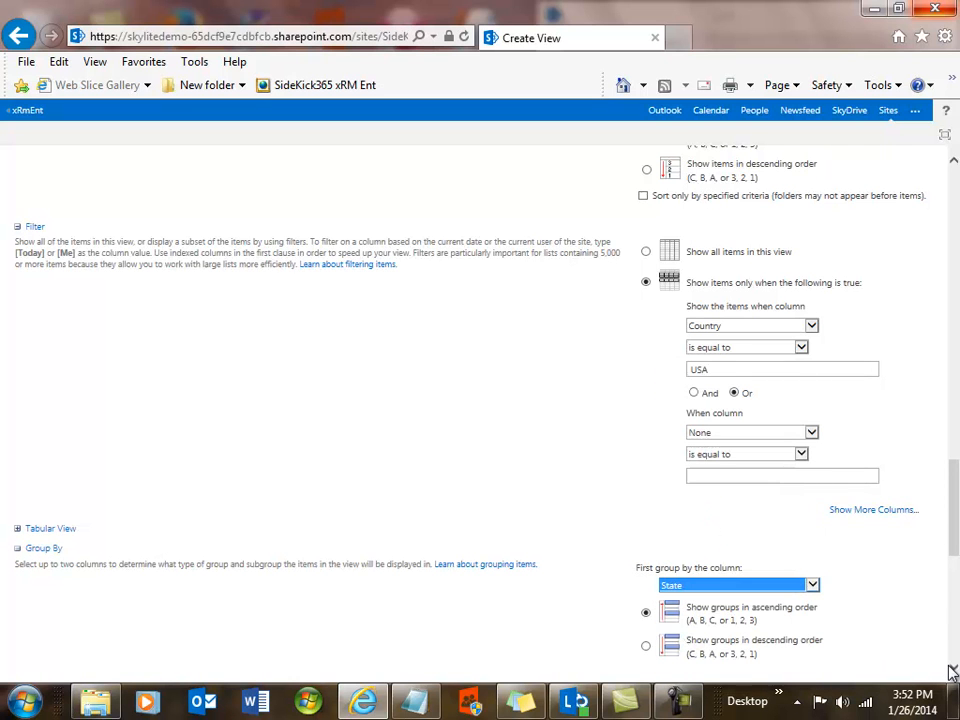
Set the total for the State column to Count.
scroll(951, 672, down, 5)
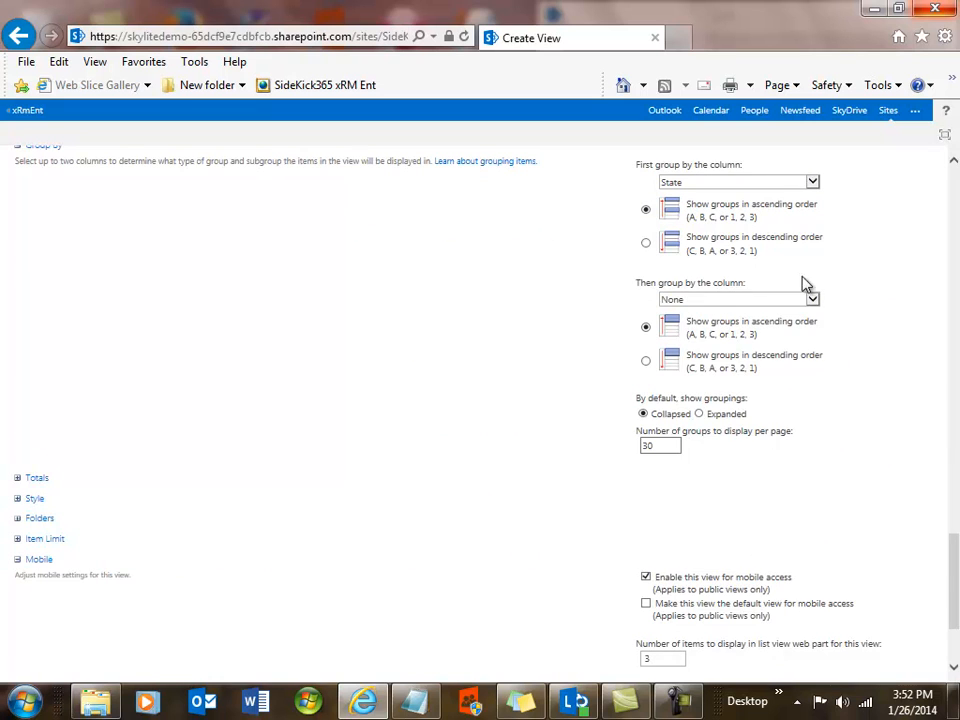
click(814, 303)
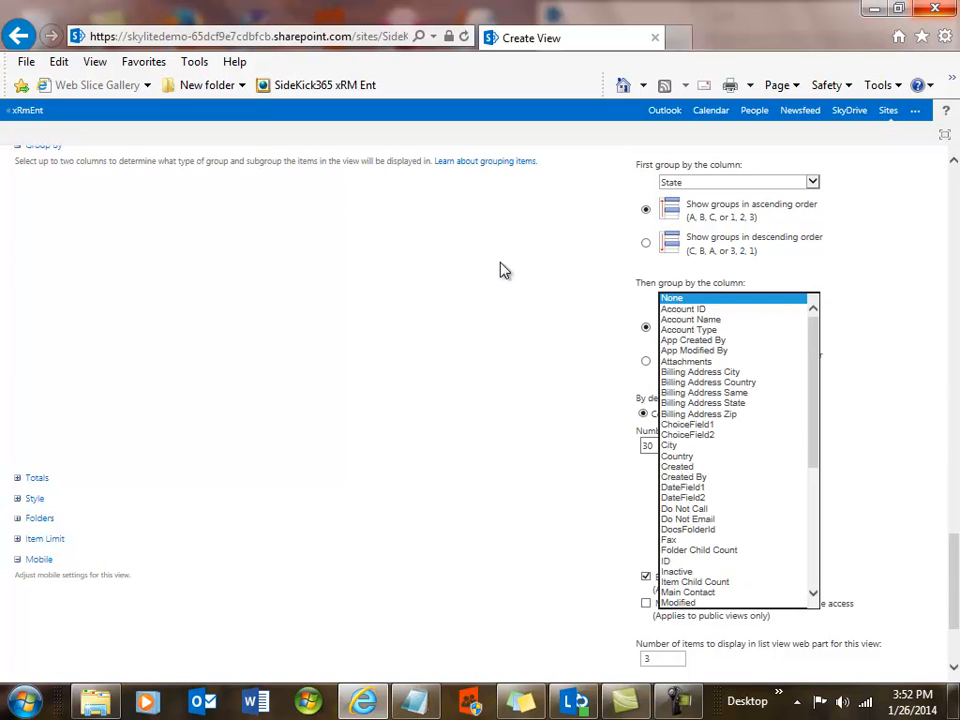
click(20, 483)
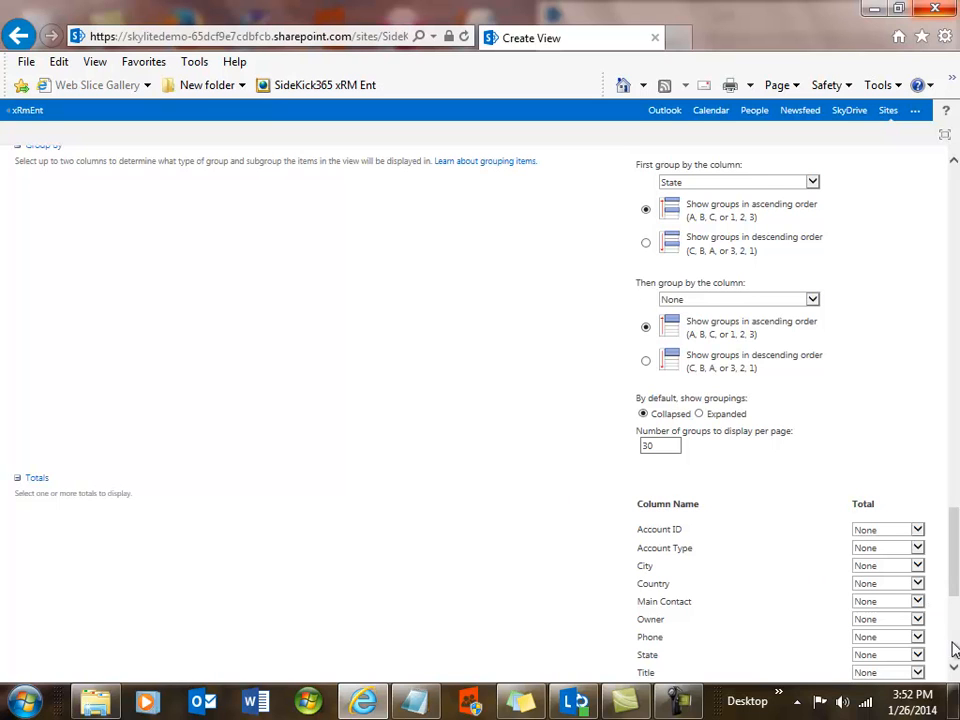
click(917, 655)
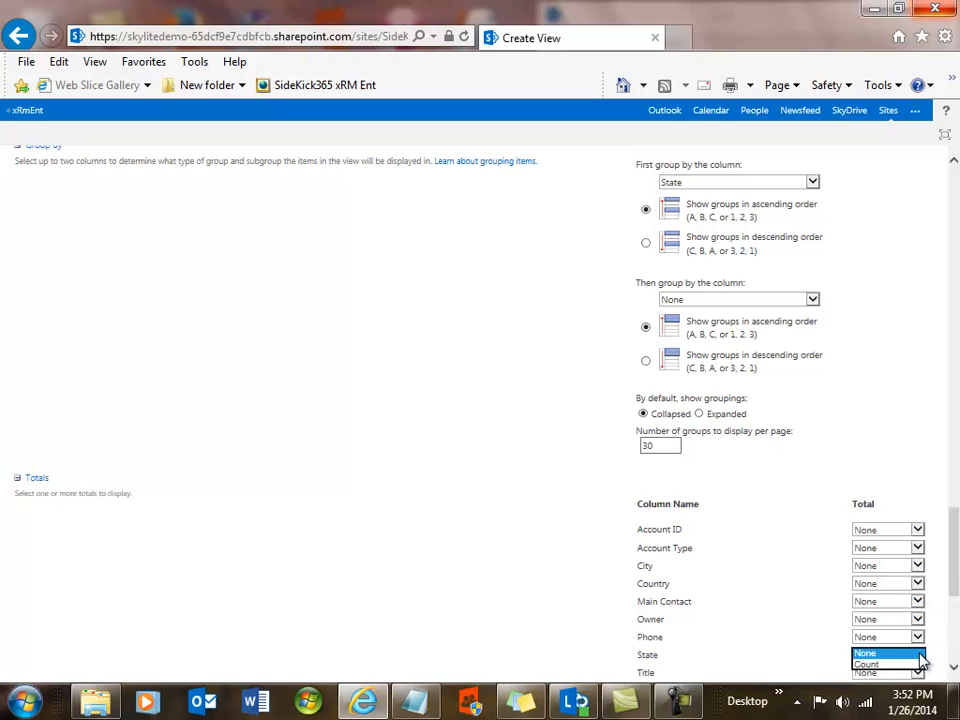
click(870, 672)
Set the item limit to 5000 items displayed in batches and save the view.
scroll(484, 621, down, 3)
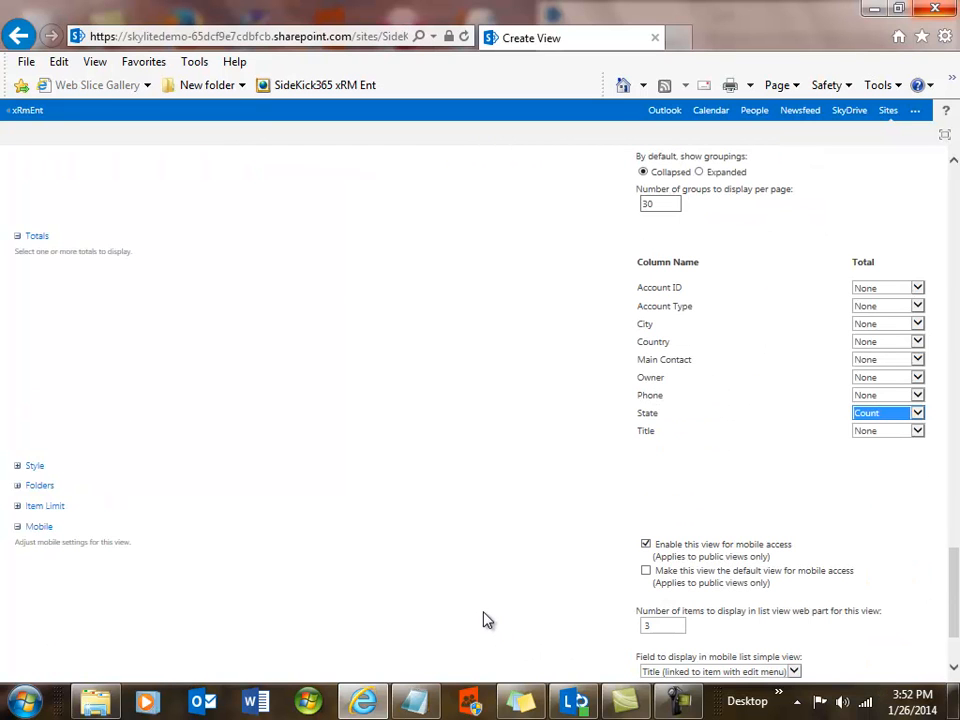
click(18, 506)
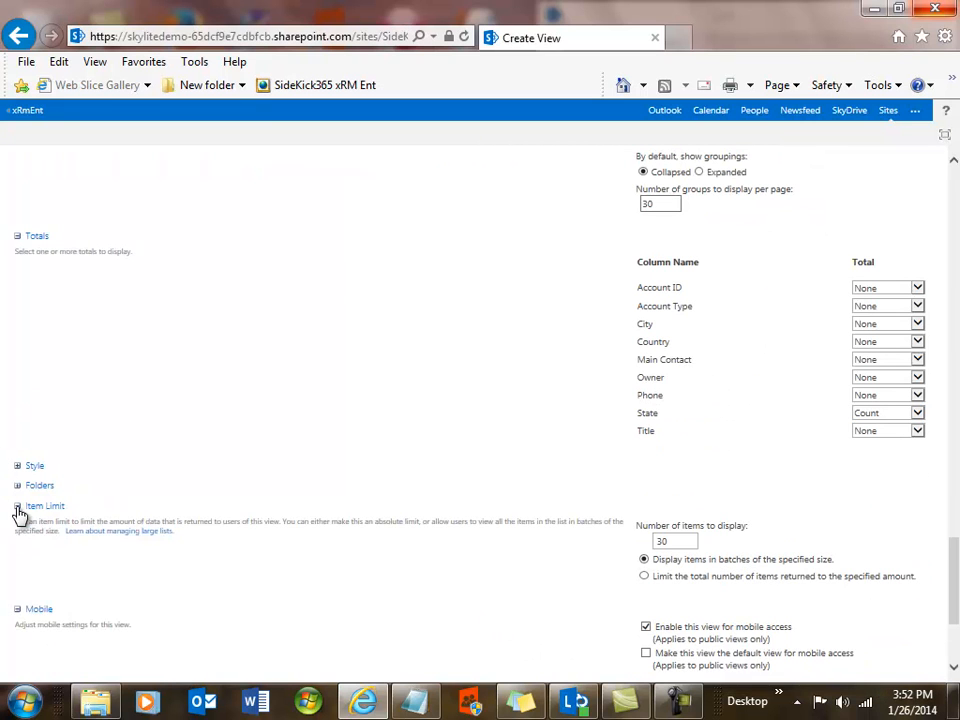
click(645, 577)
click(644, 560)
double_click(658, 541)
scroll(568, 583, down, 3)
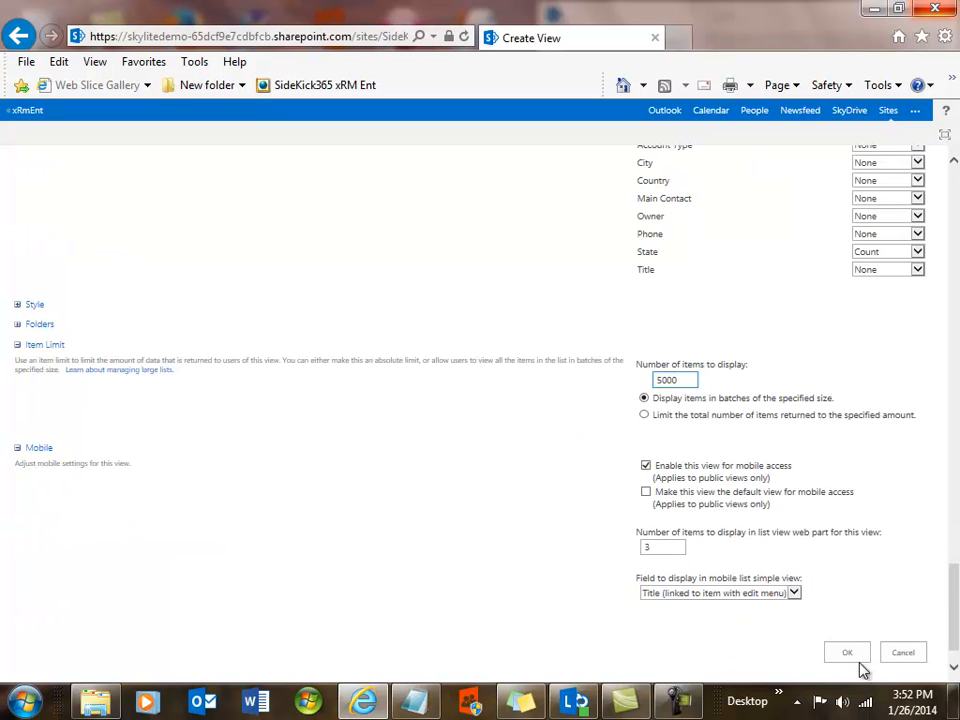
click(851, 655)
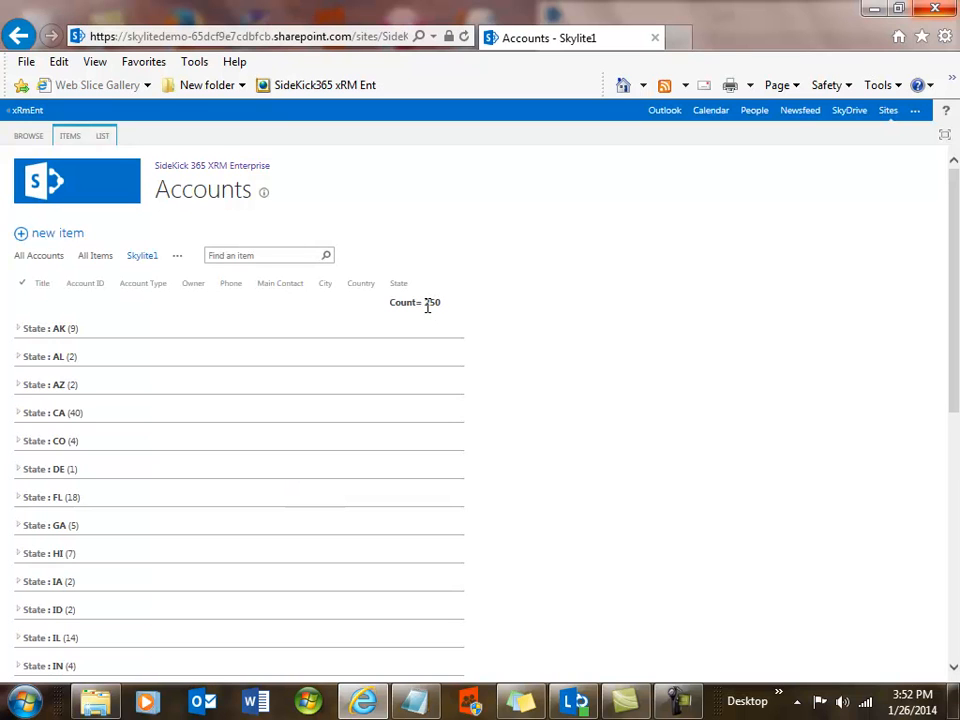
Expand the AK and CA state groups and browse the accounts listed in the Skylite1 view.
click(19, 331)
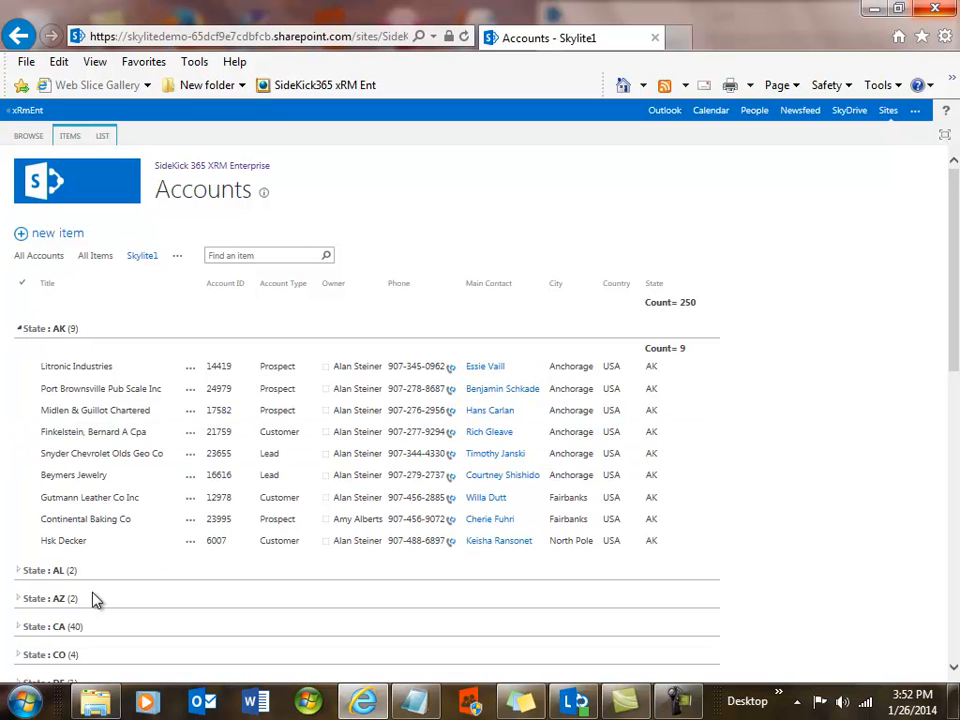
click(20, 627)
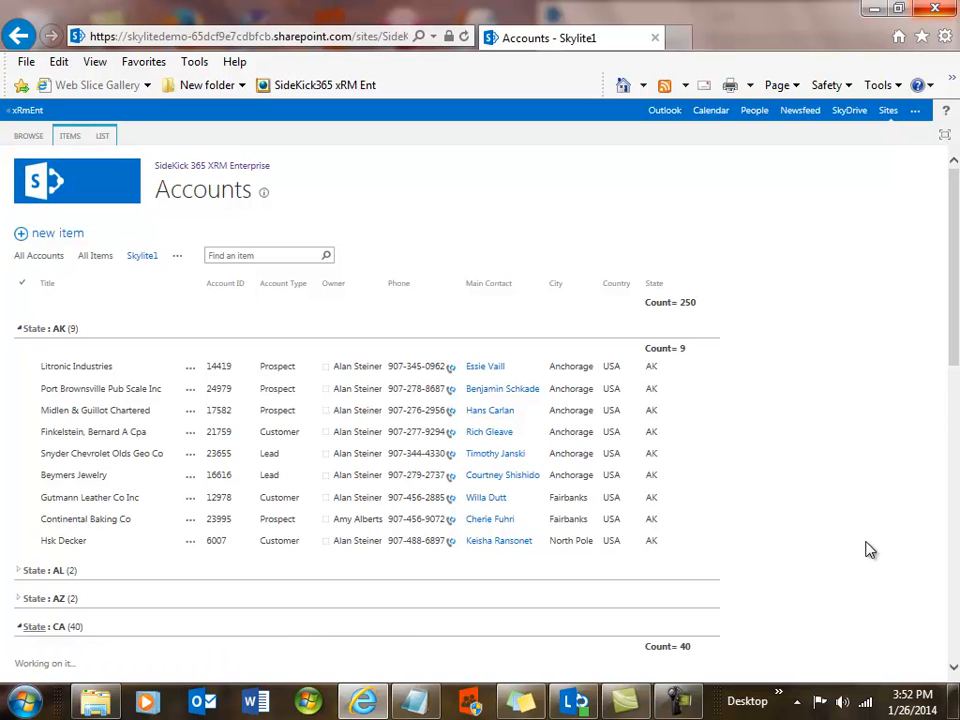
scroll(851, 541, down, 3)
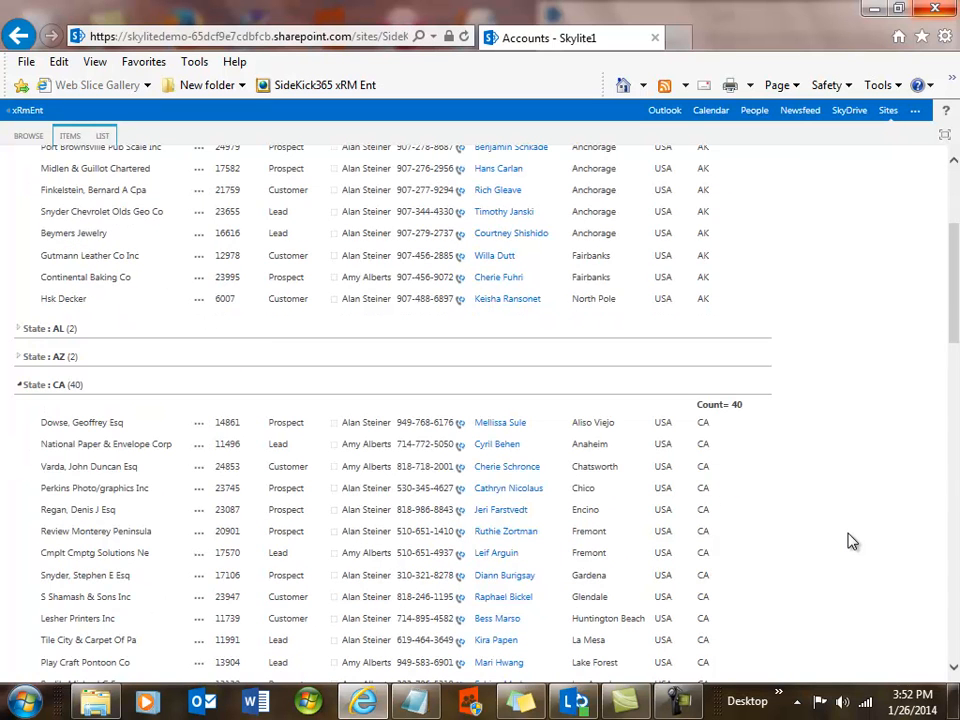
scroll(851, 541, down, 1)
scroll(851, 541, down, 3)
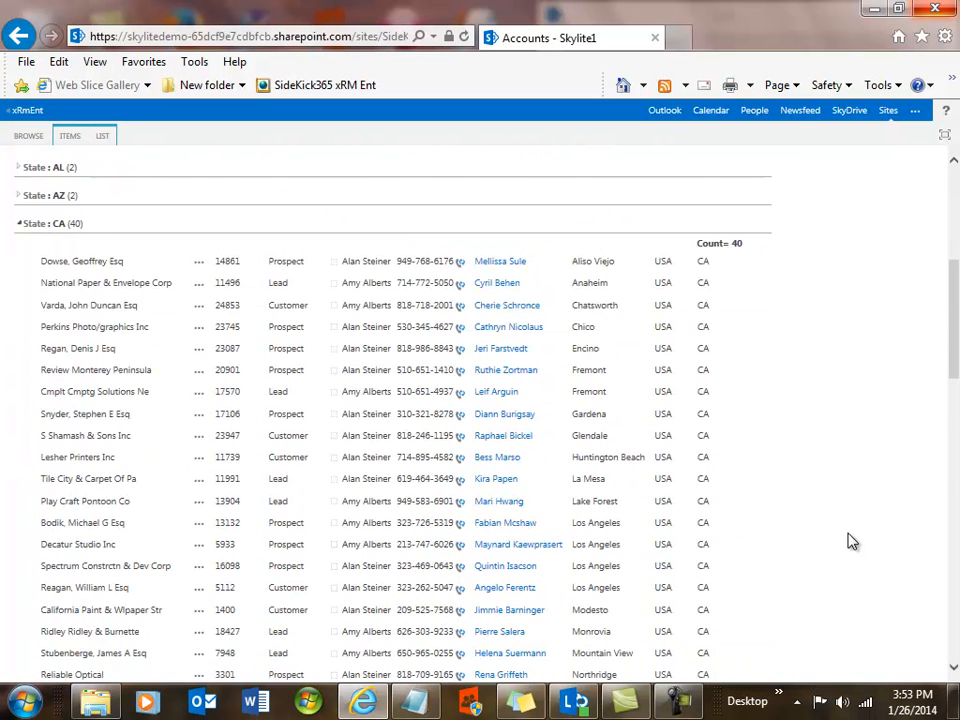
scroll(851, 541, down, 1)
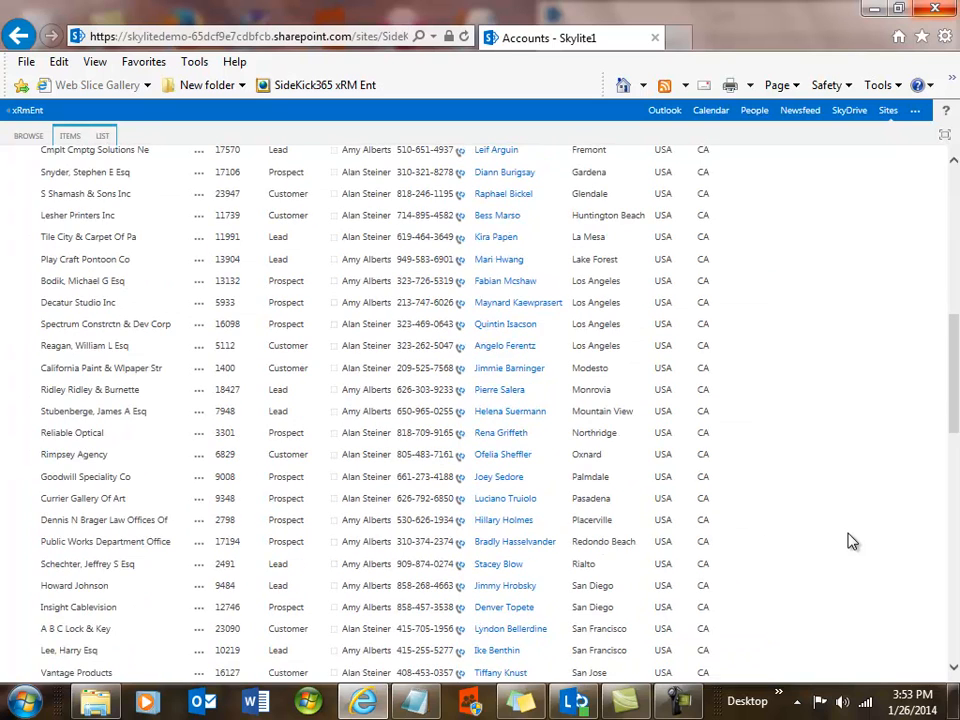
scroll(851, 541, down, 2)
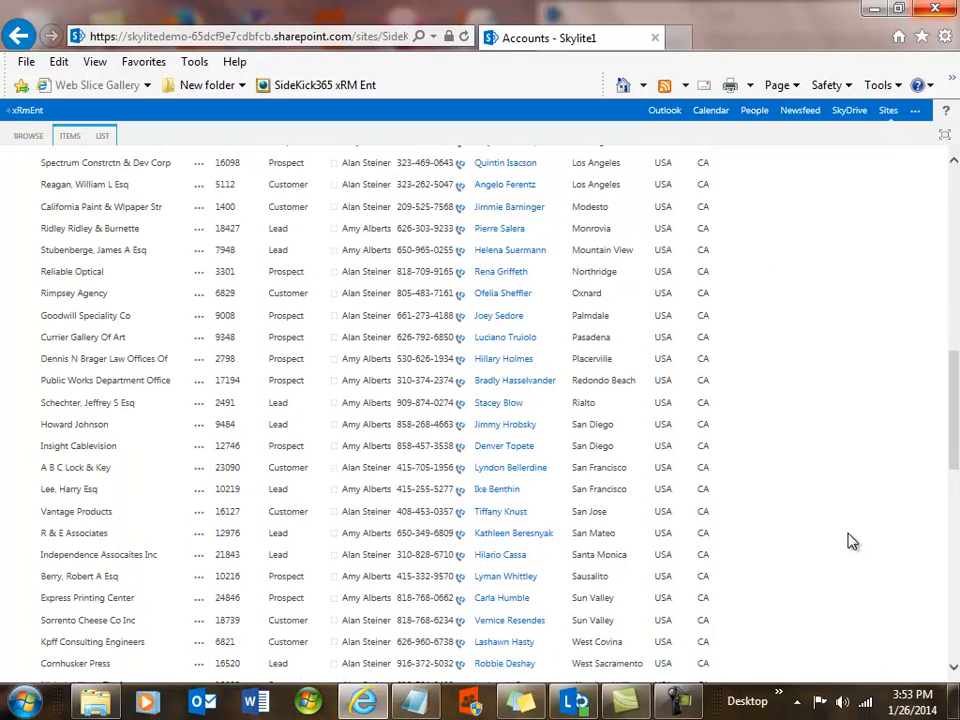
scroll(851, 541, up, 6)
scroll(851, 540, up, 4)
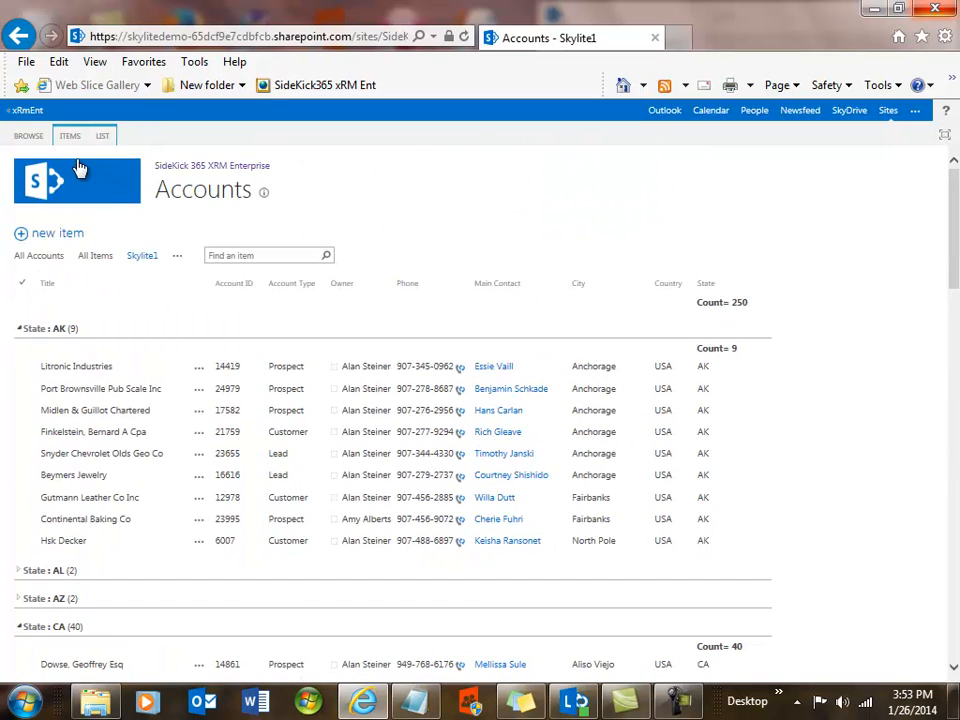
Open the print preview of the Skylite1 view in portrait orientation.
click(27, 62)
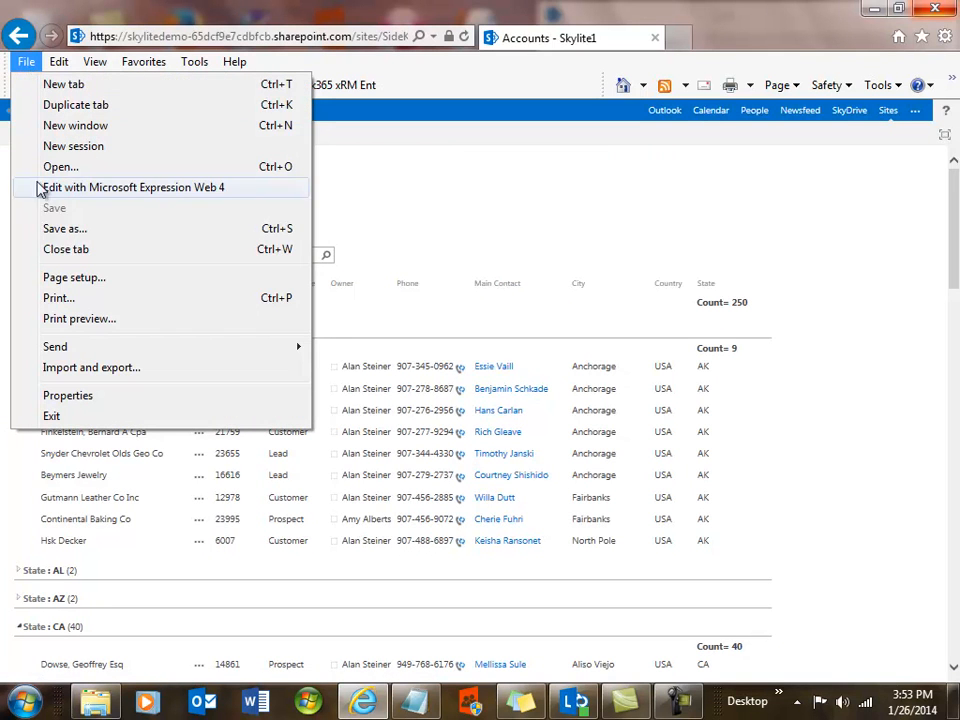
click(63, 320)
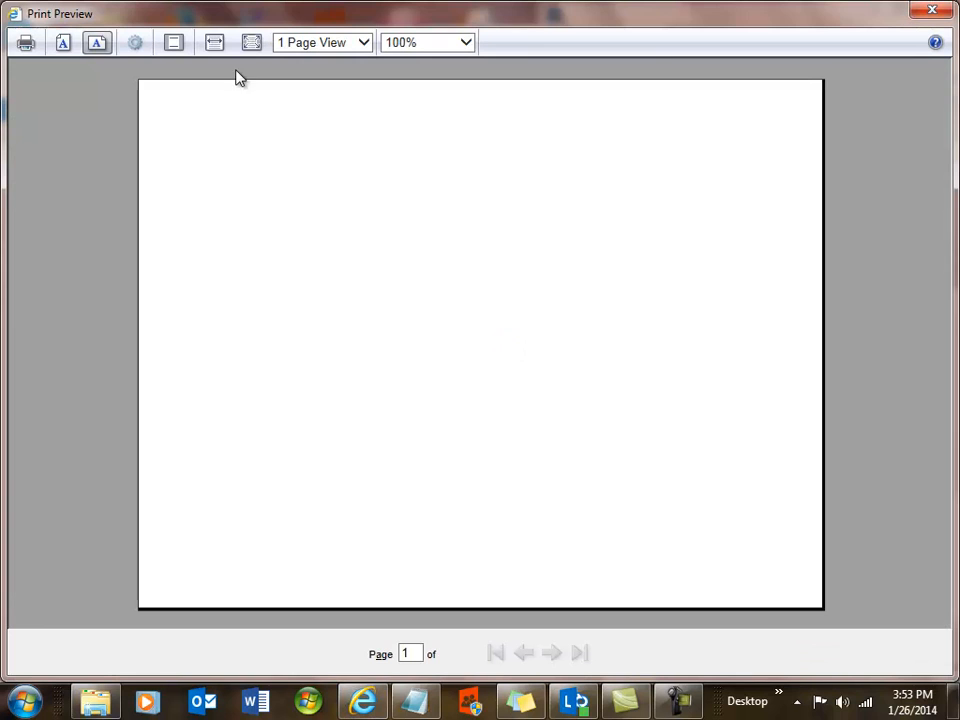
click(63, 43)
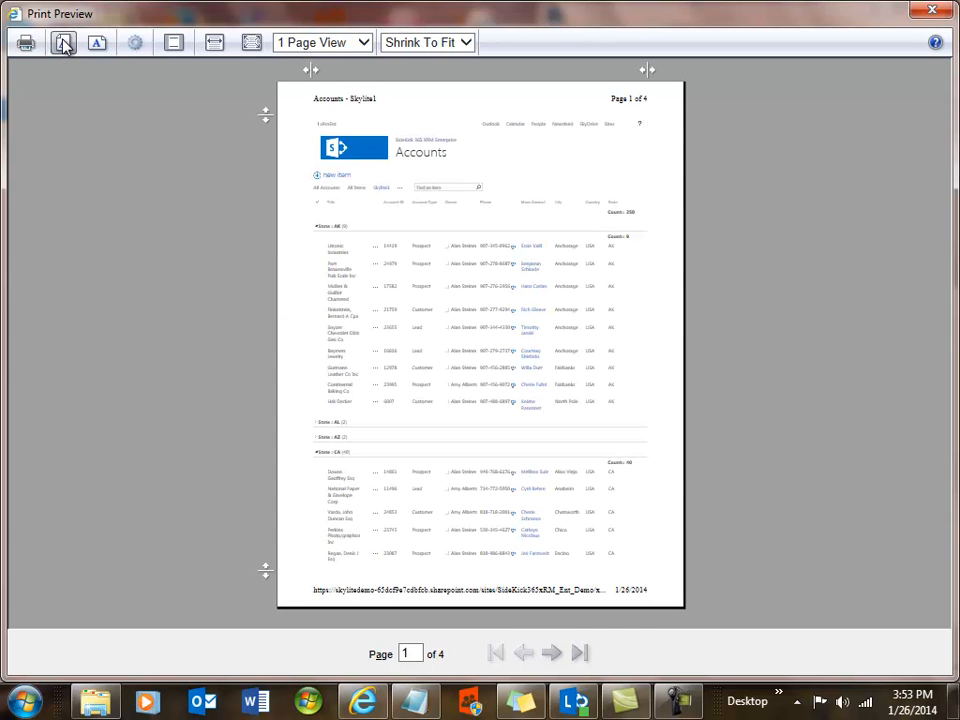
Page through the print preview's pages.
click(559, 656)
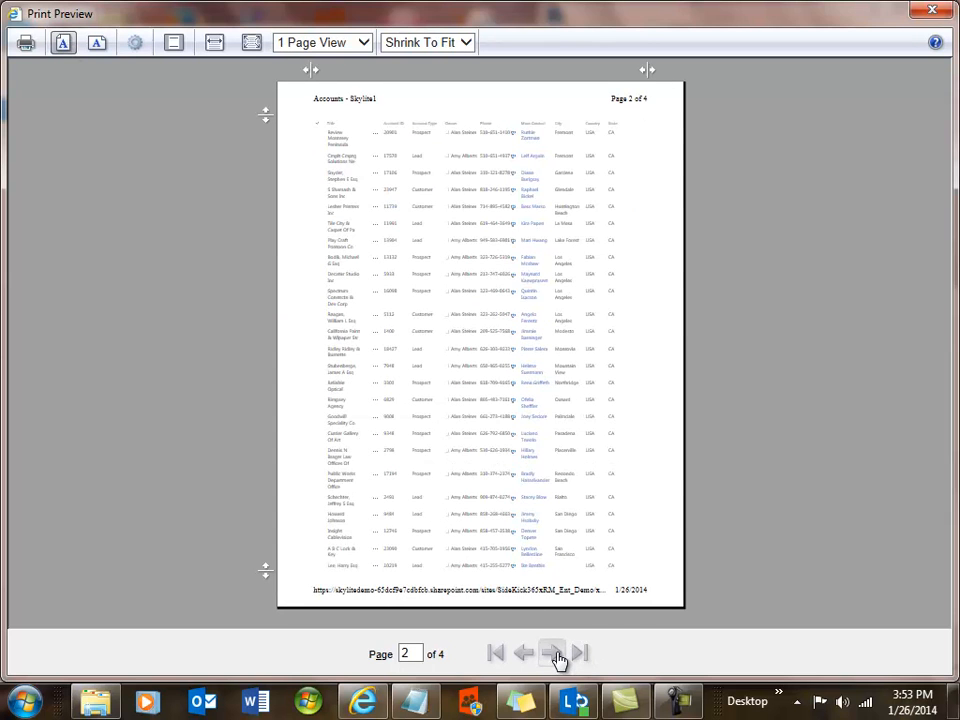
click(559, 656)
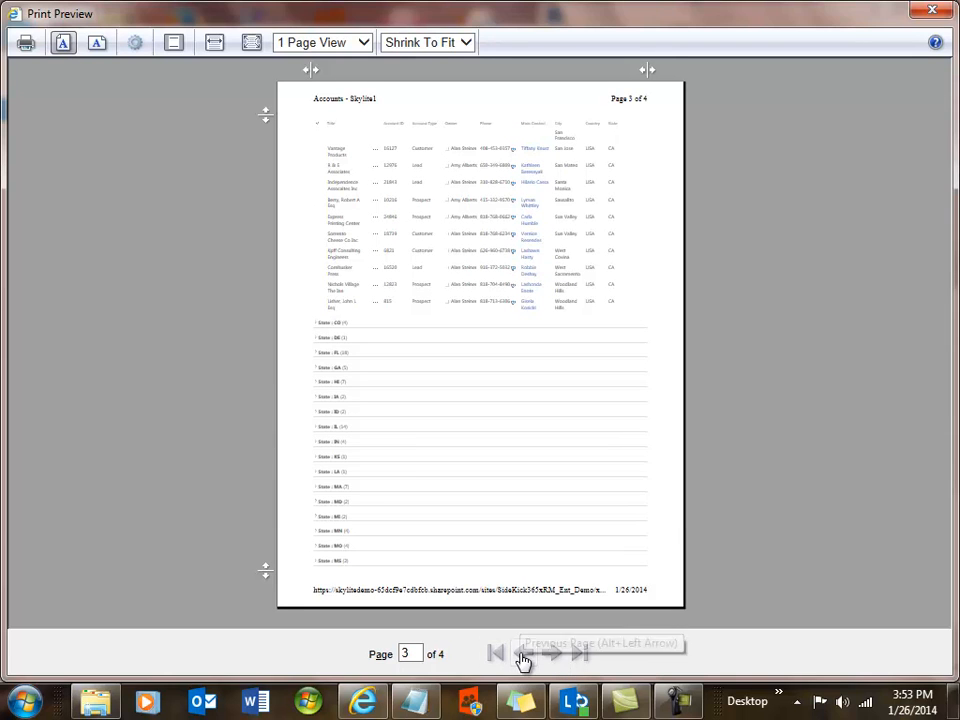
click(556, 656)
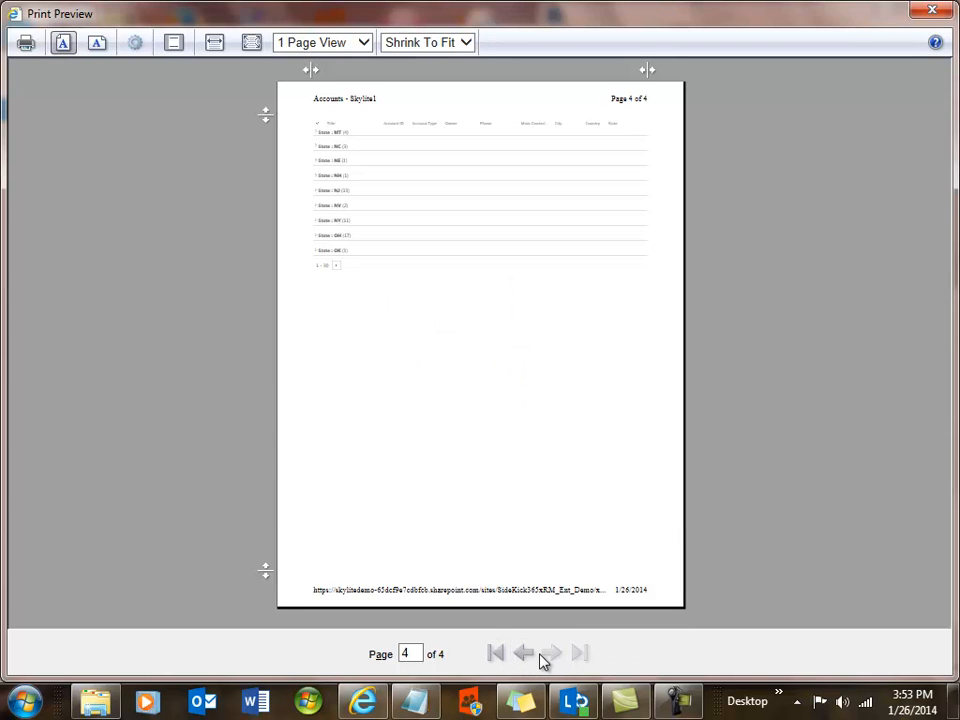
click(530, 657)
click(530, 656)
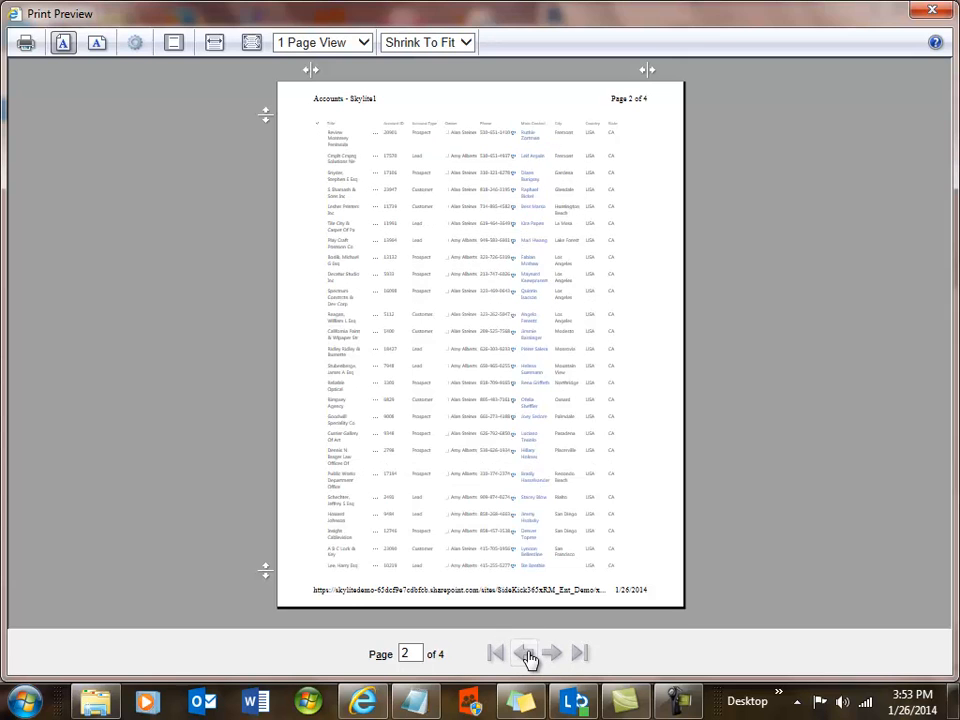
click(530, 657)
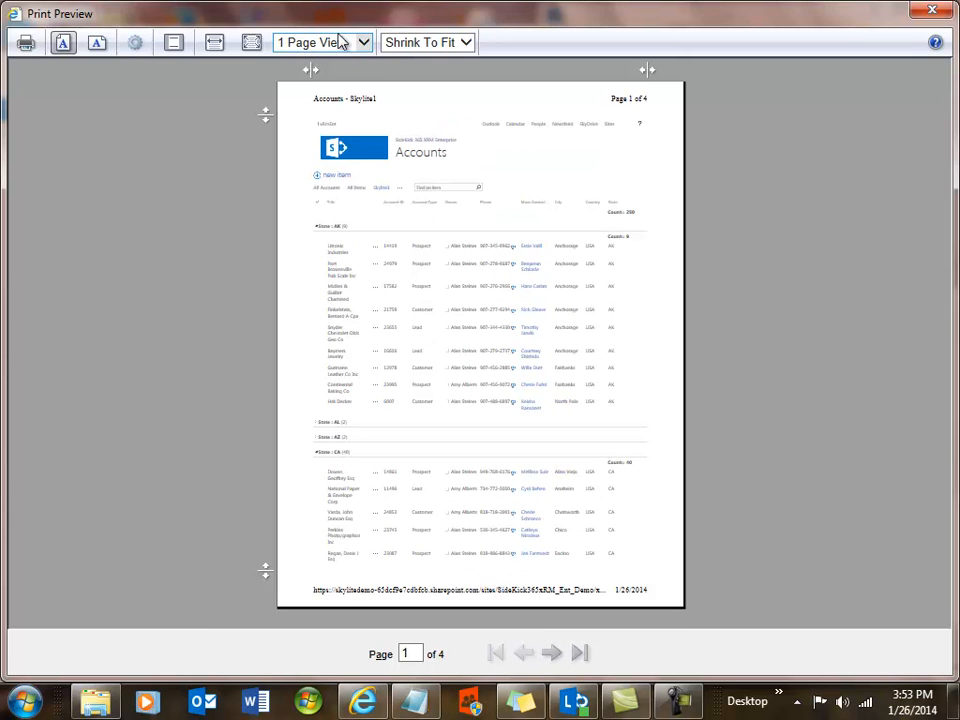
Close the print preview and reopen the Accounts list in the Skylite1 view from the home dashboard.
click(932, 10)
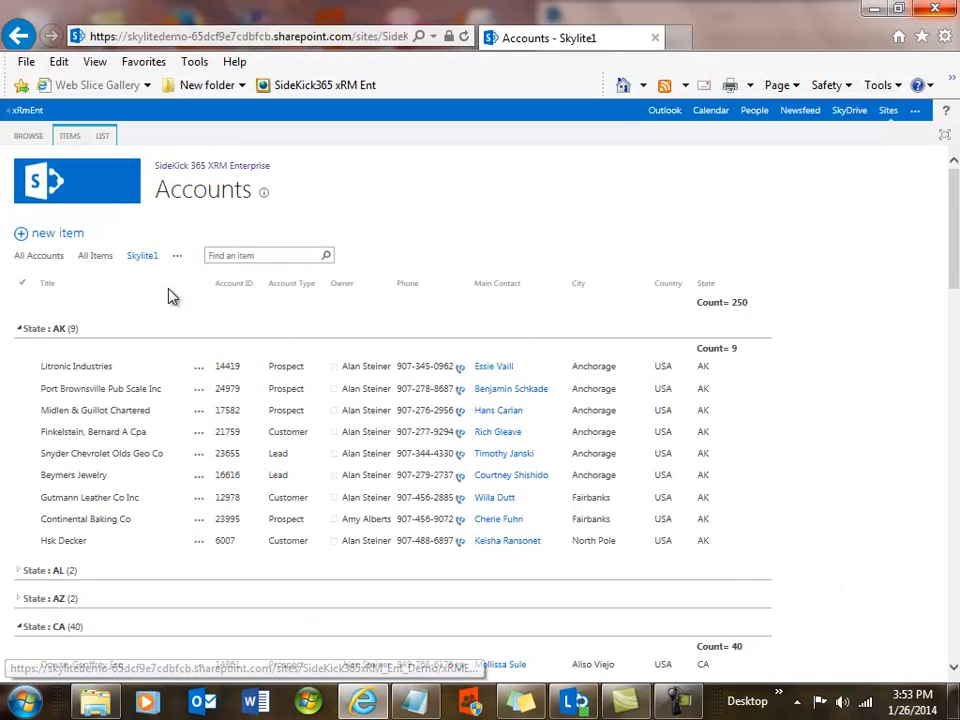
click(40, 188)
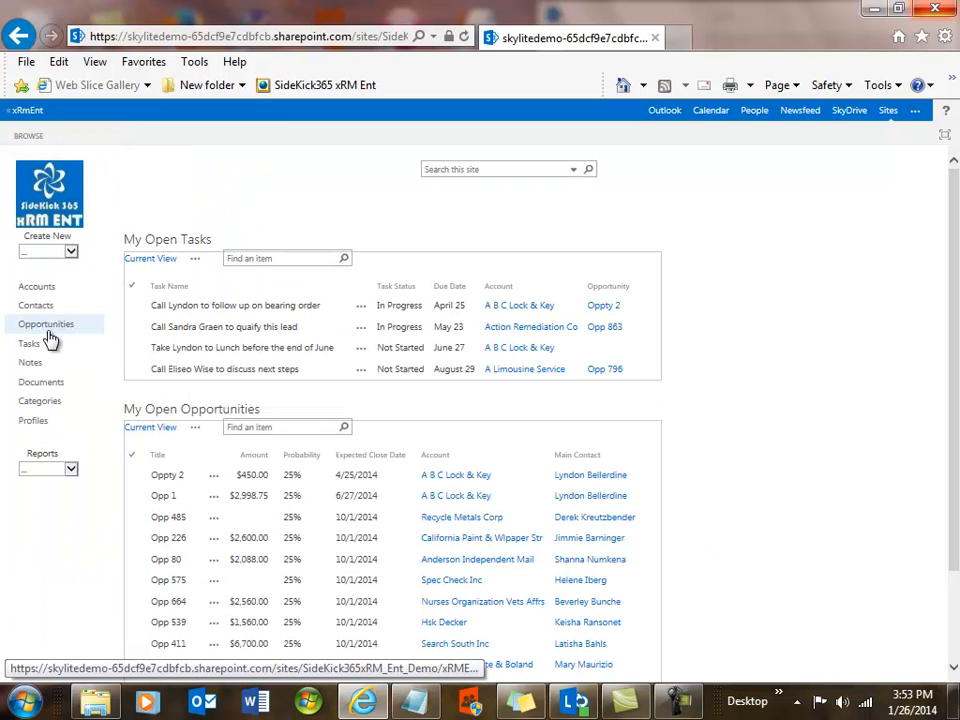
click(38, 290)
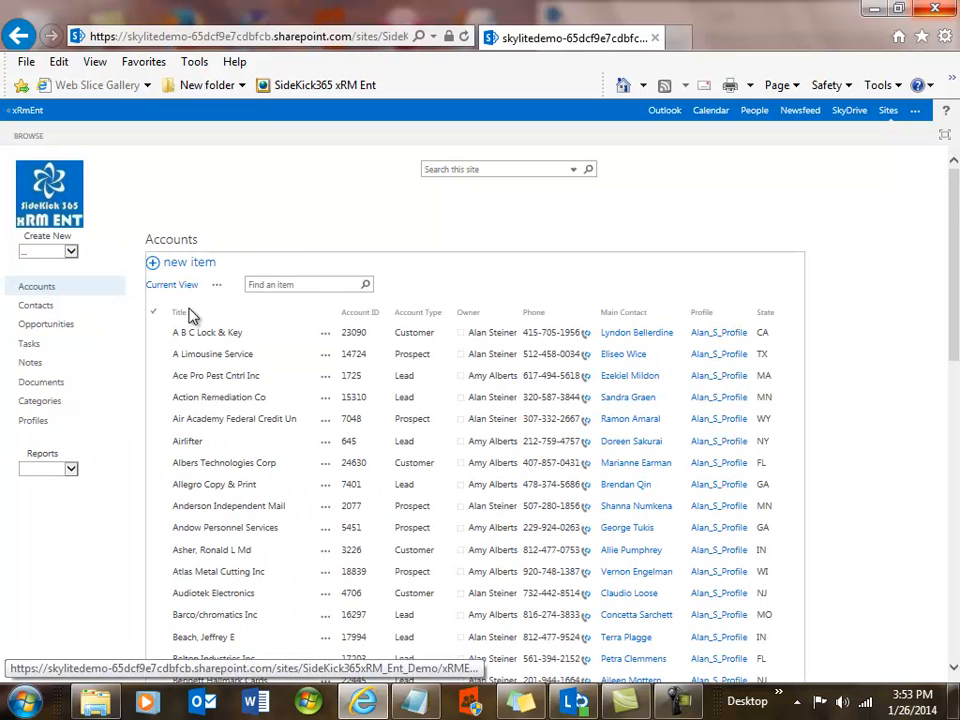
click(221, 290)
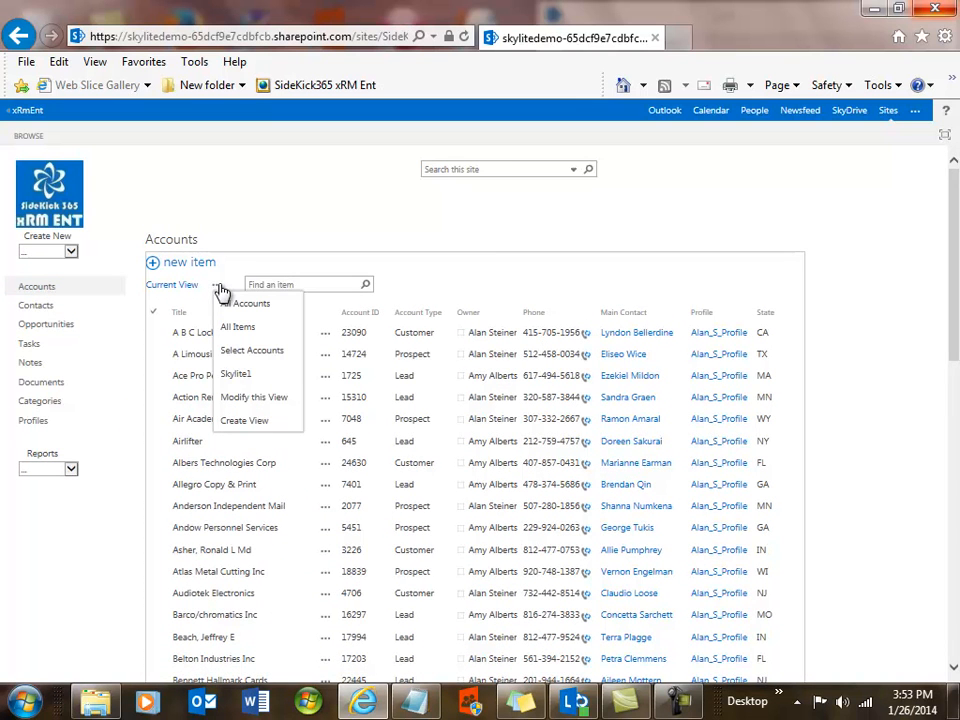
click(238, 374)
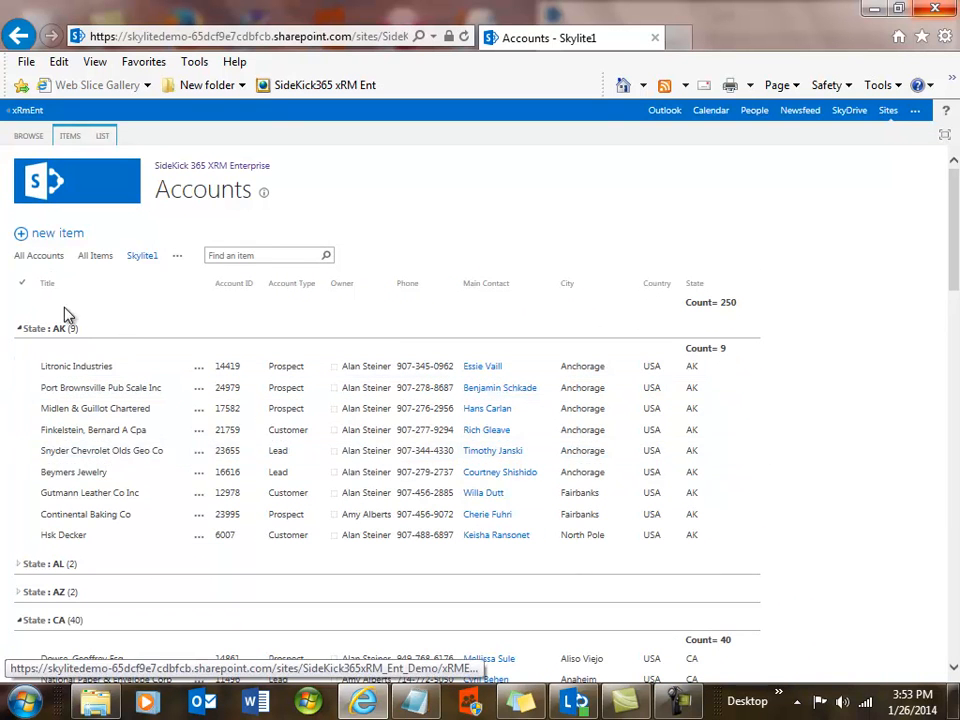
Switch the Accounts list to the All Accounts view, add the Country column to it and save the view.
click(40, 188)
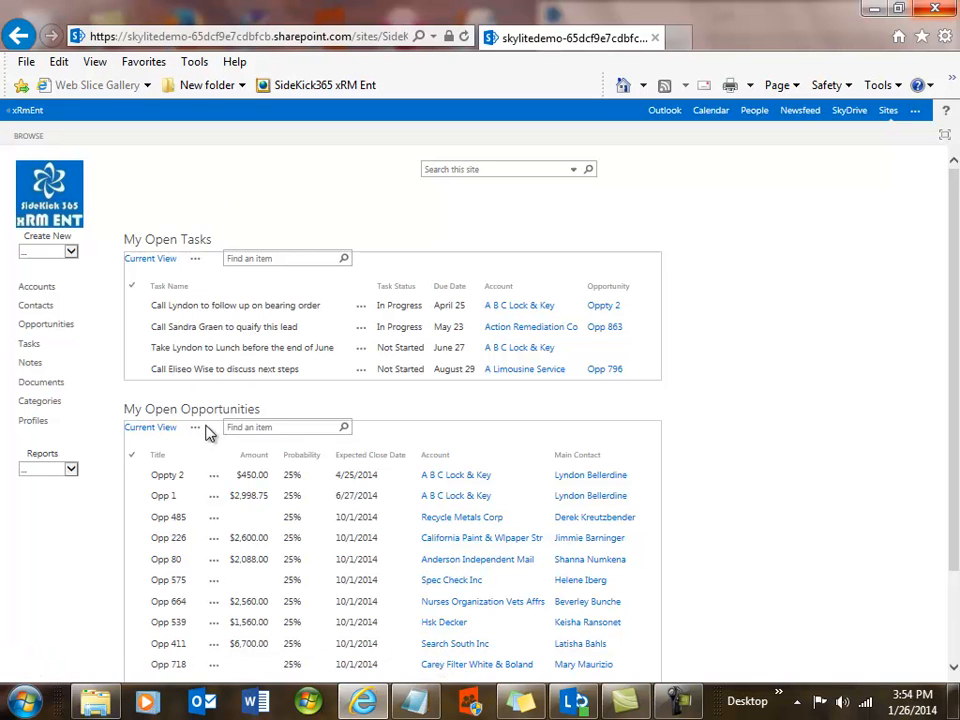
click(43, 290)
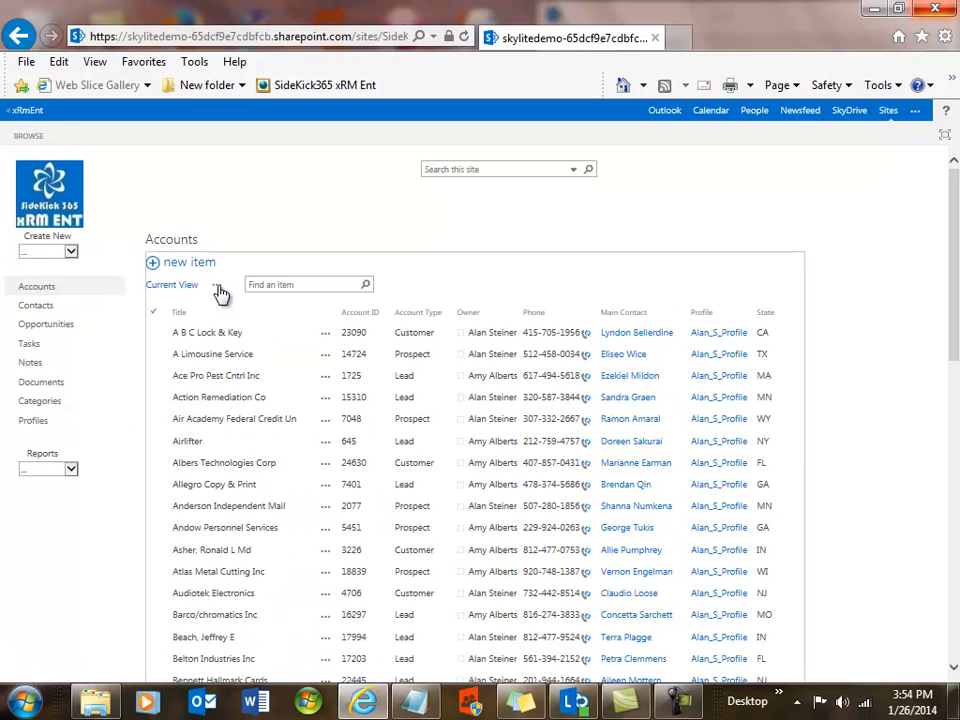
click(219, 288)
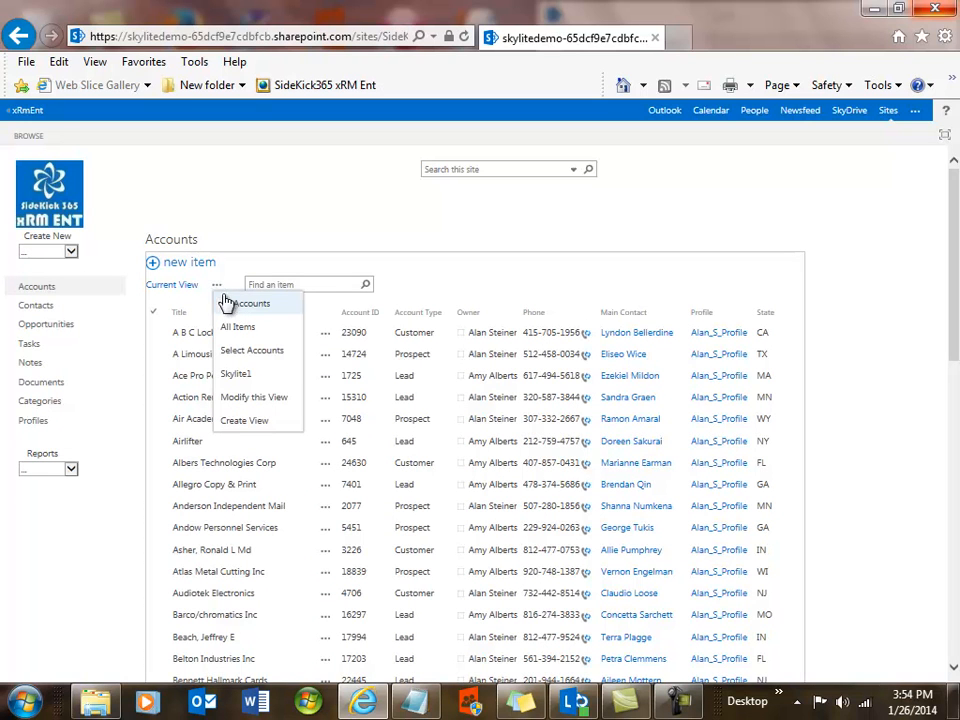
click(229, 308)
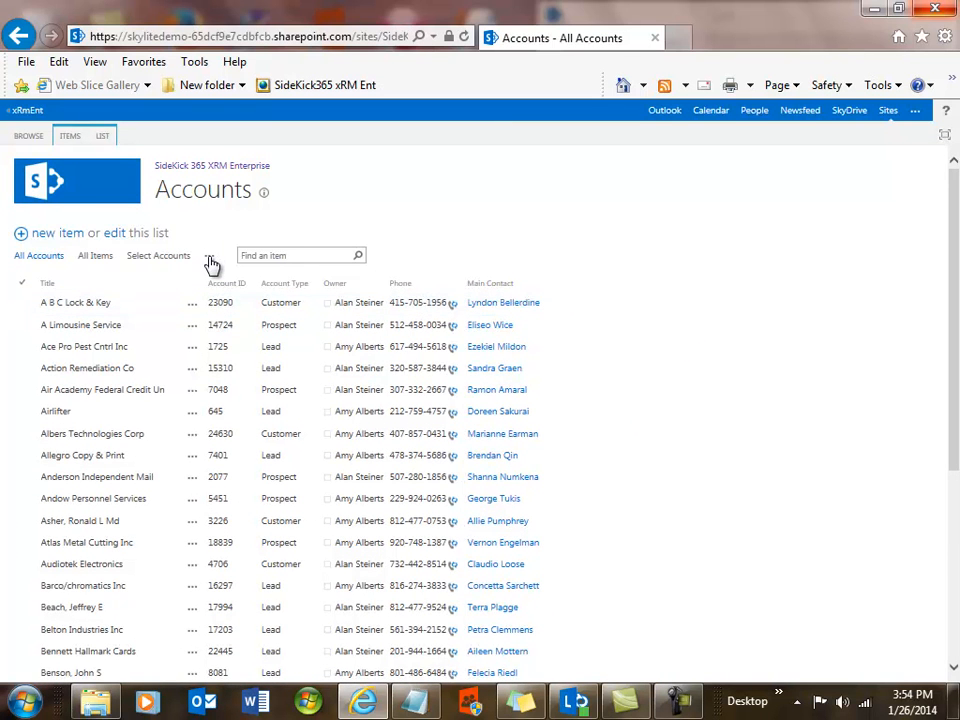
click(209, 258)
click(231, 301)
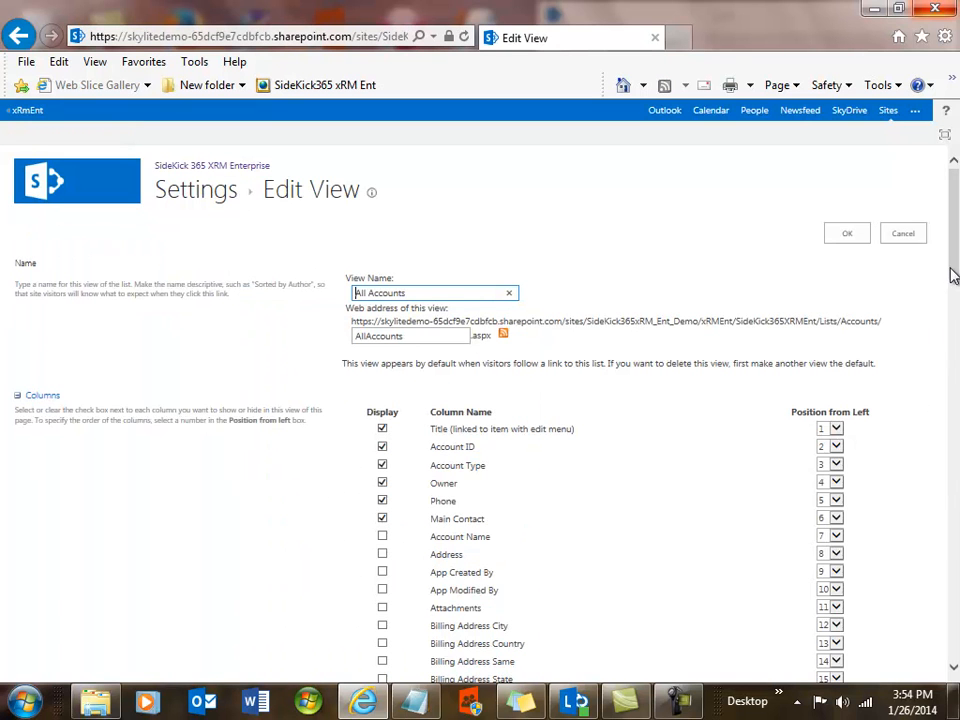
drag(953, 275, 956, 353)
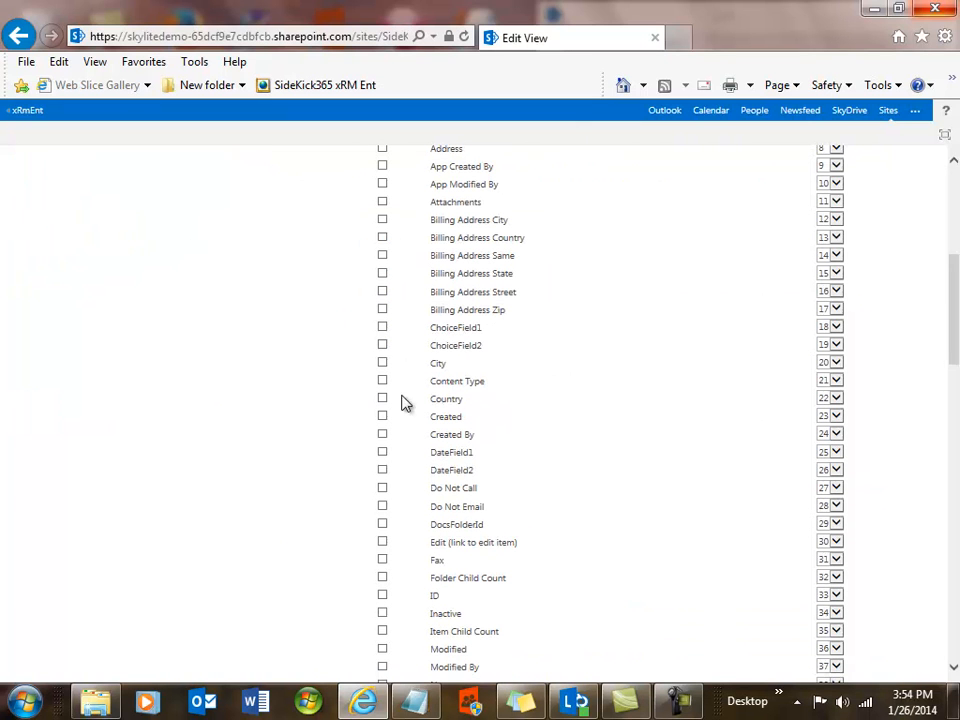
click(382, 399)
drag(954, 459, 911, 636)
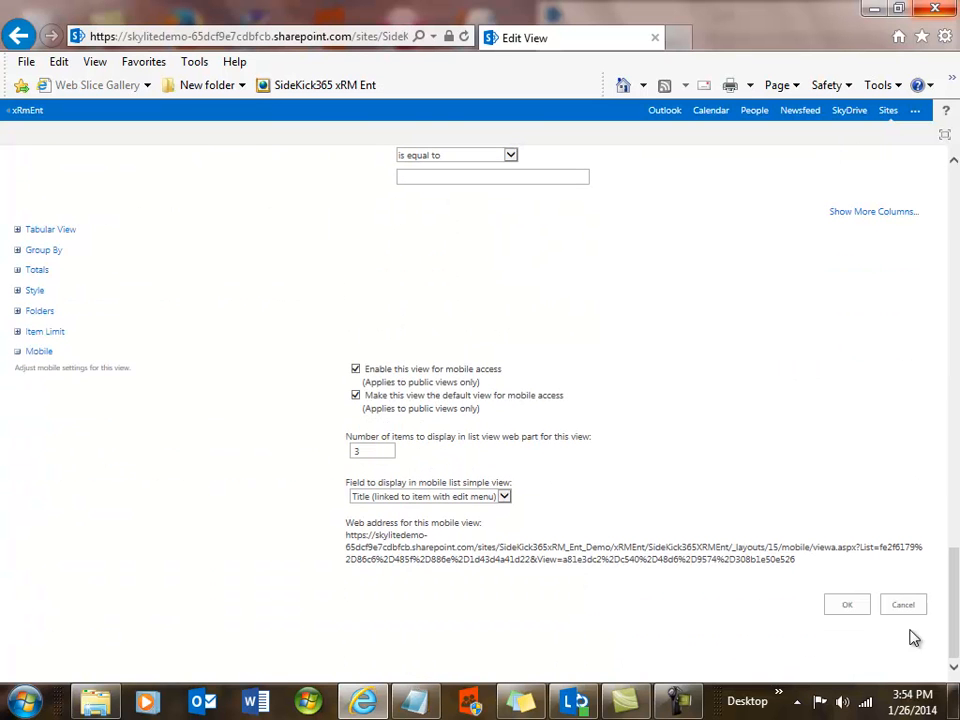
click(846, 606)
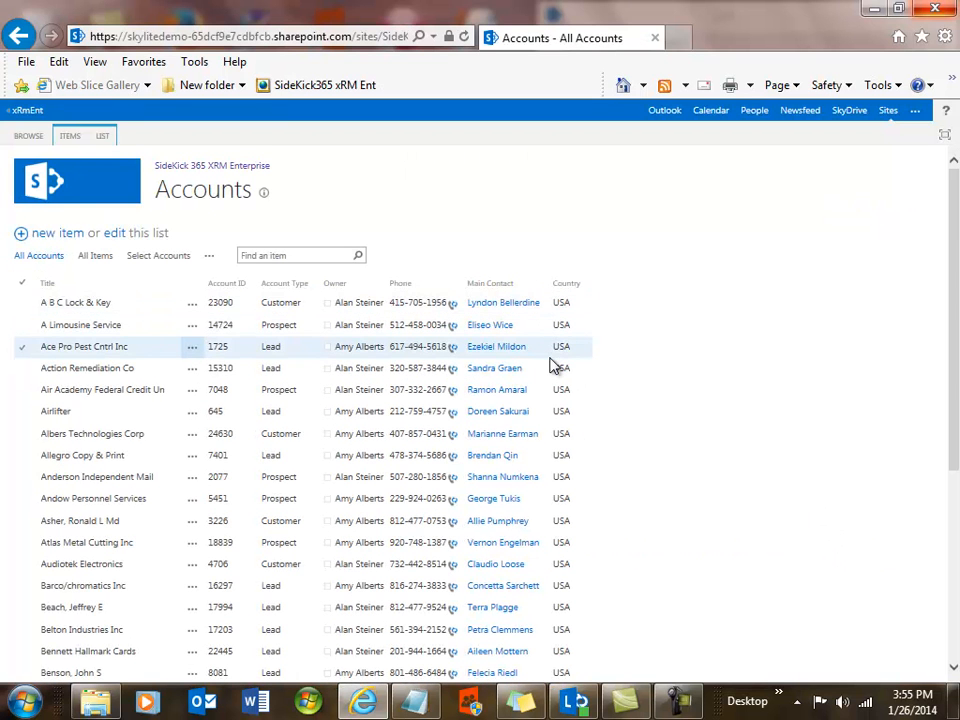
Open the Pipeline report from the home dashboard and show it for the year 2014.
click(45, 191)
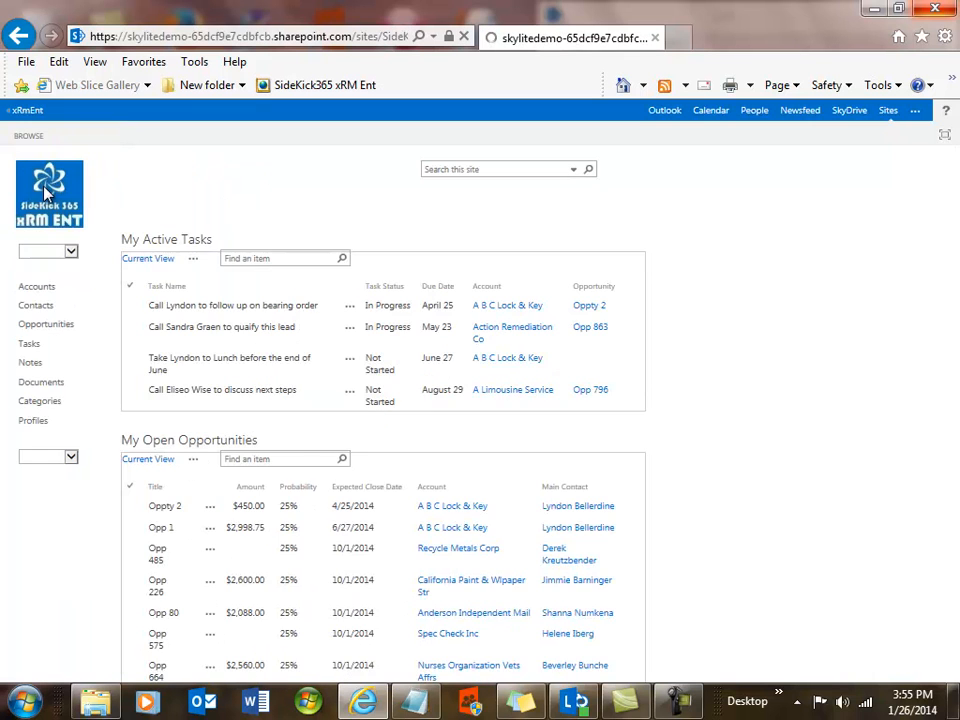
click(39, 292)
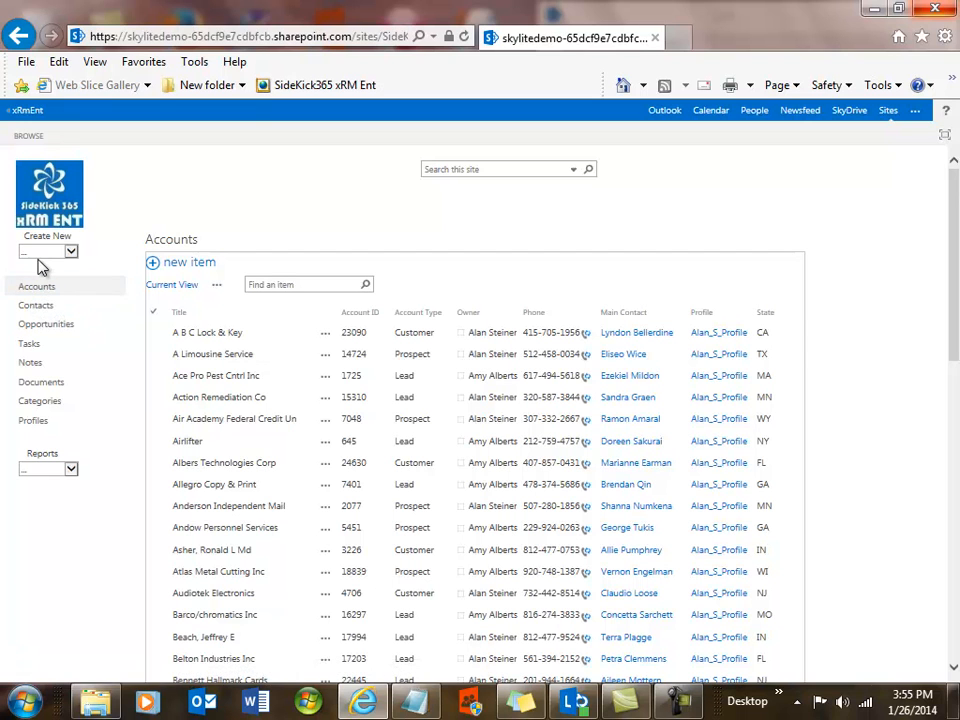
click(70, 469)
click(60, 480)
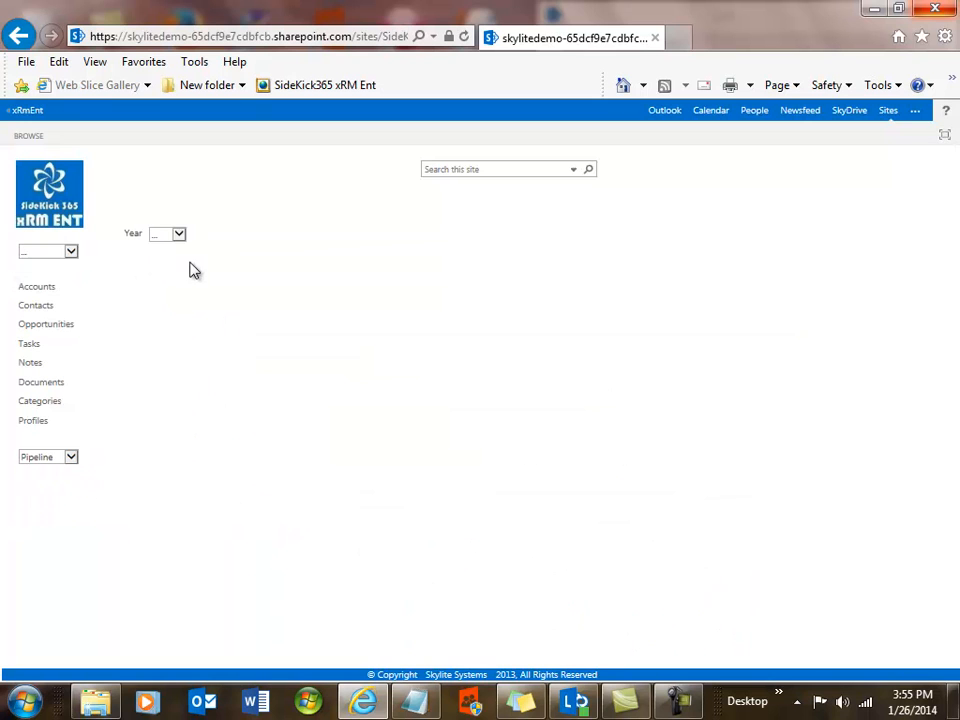
click(179, 234)
click(175, 255)
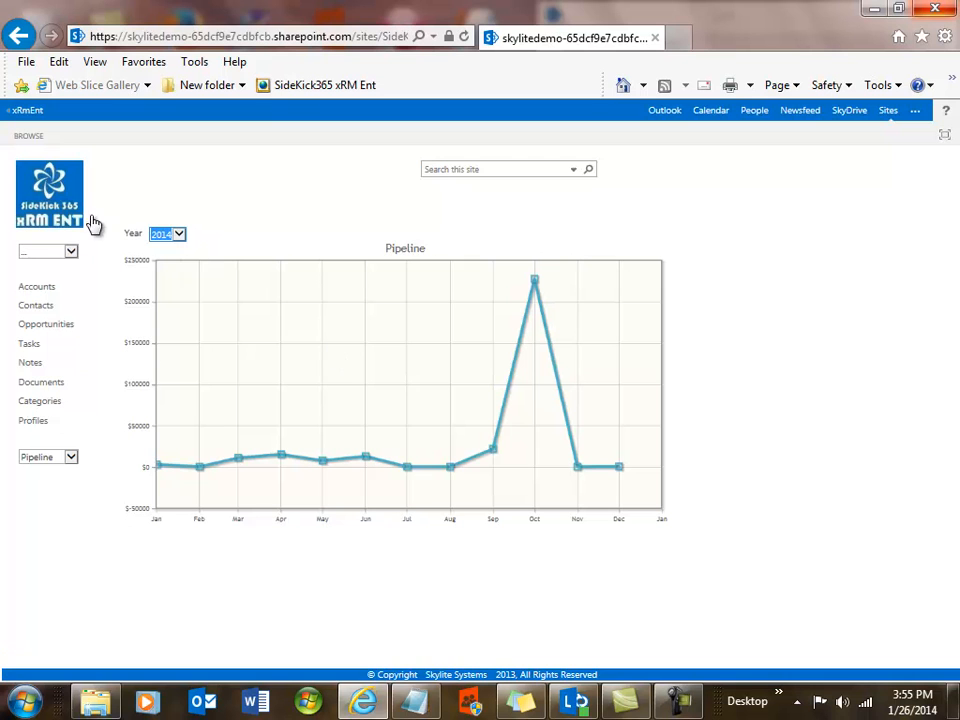
Return to the home dashboard and look over the open tasks and open opportunities.
click(48, 205)
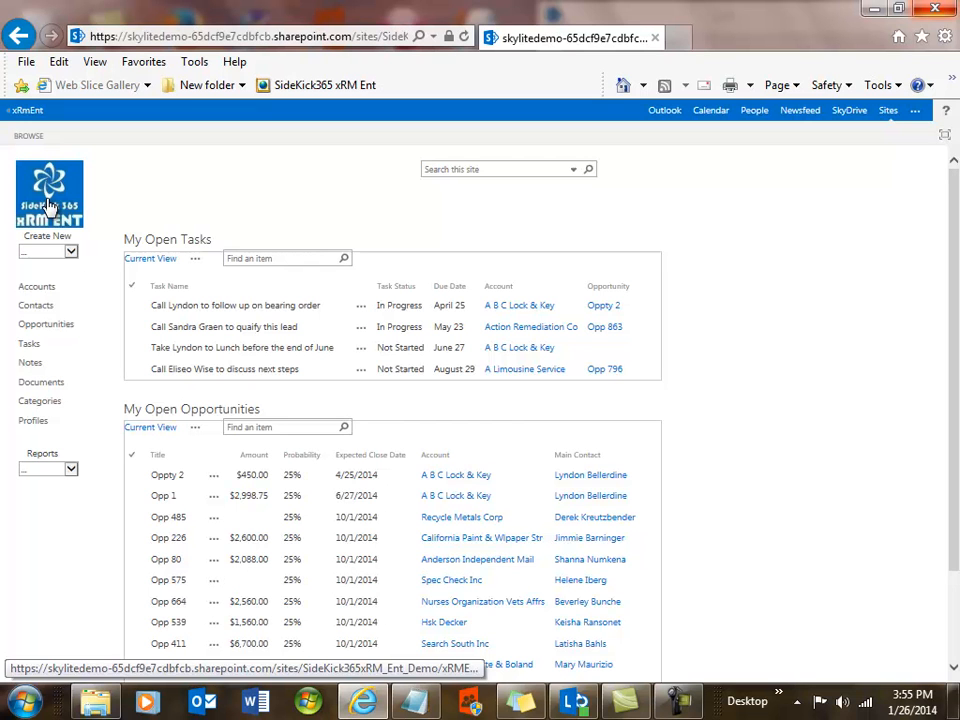
scroll(955, 422, down, 2)
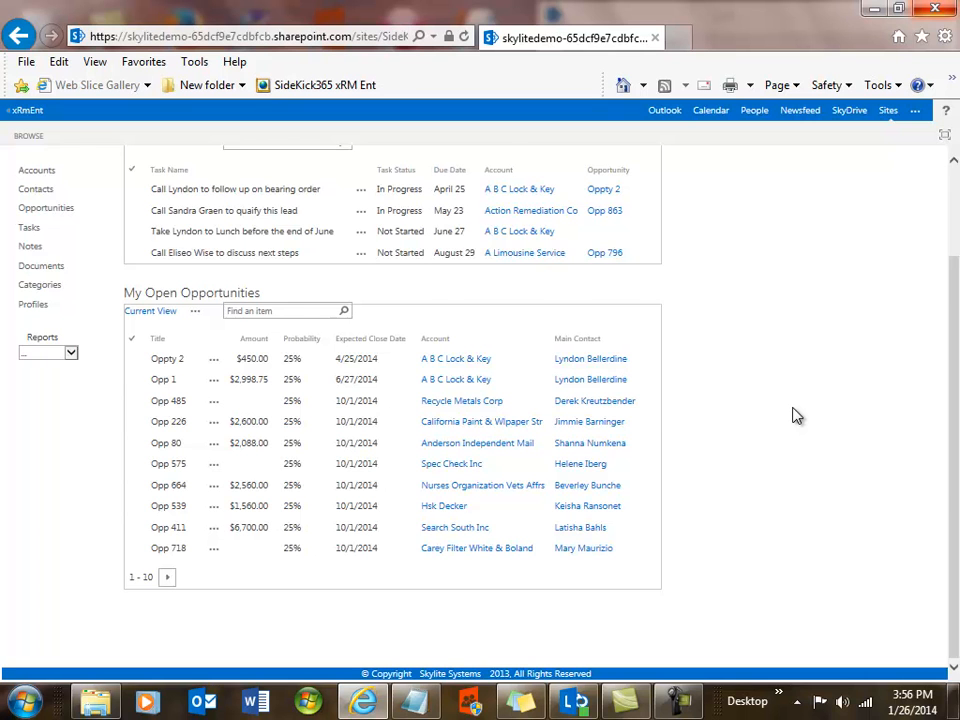
scroll(797, 415, up, 2)
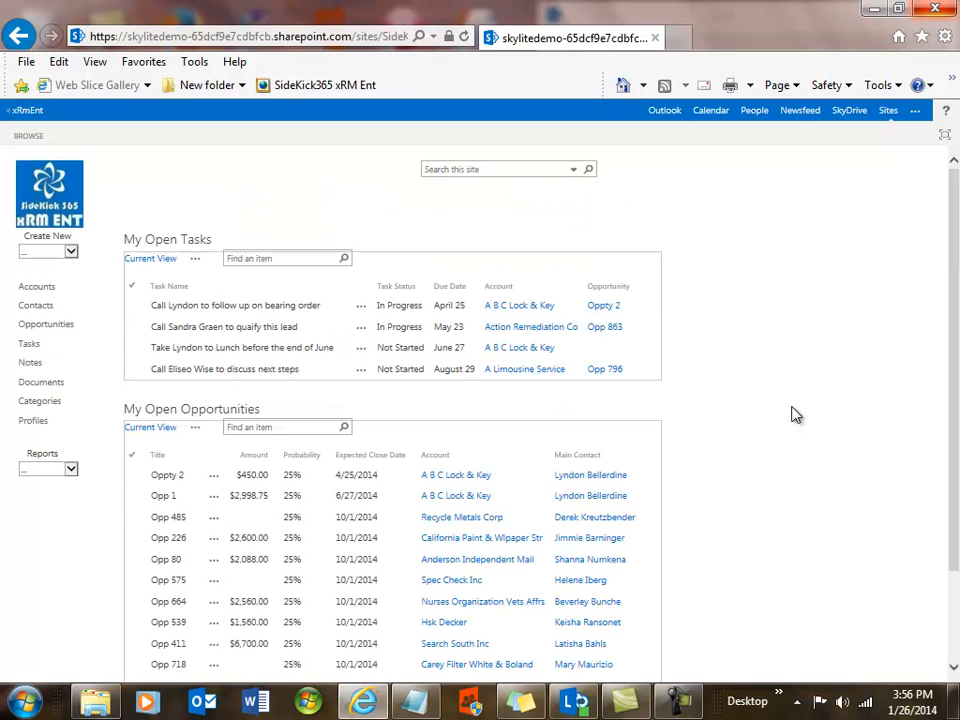